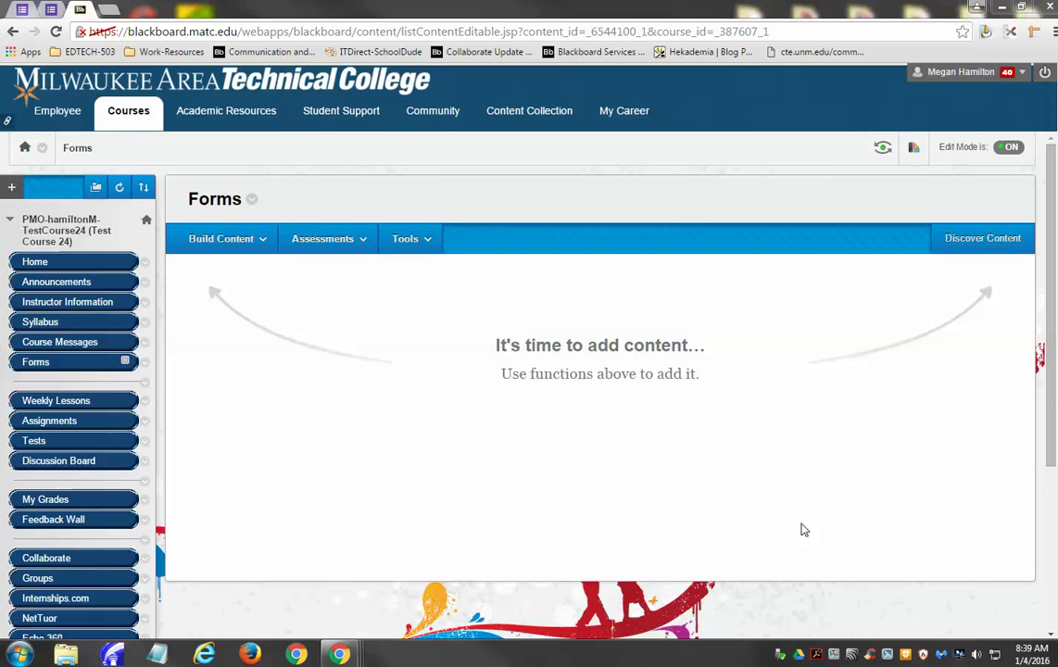
- Switch to the Google Forms tab with the 'Questions or Comments?' form open for editing
left_click(22, 9)
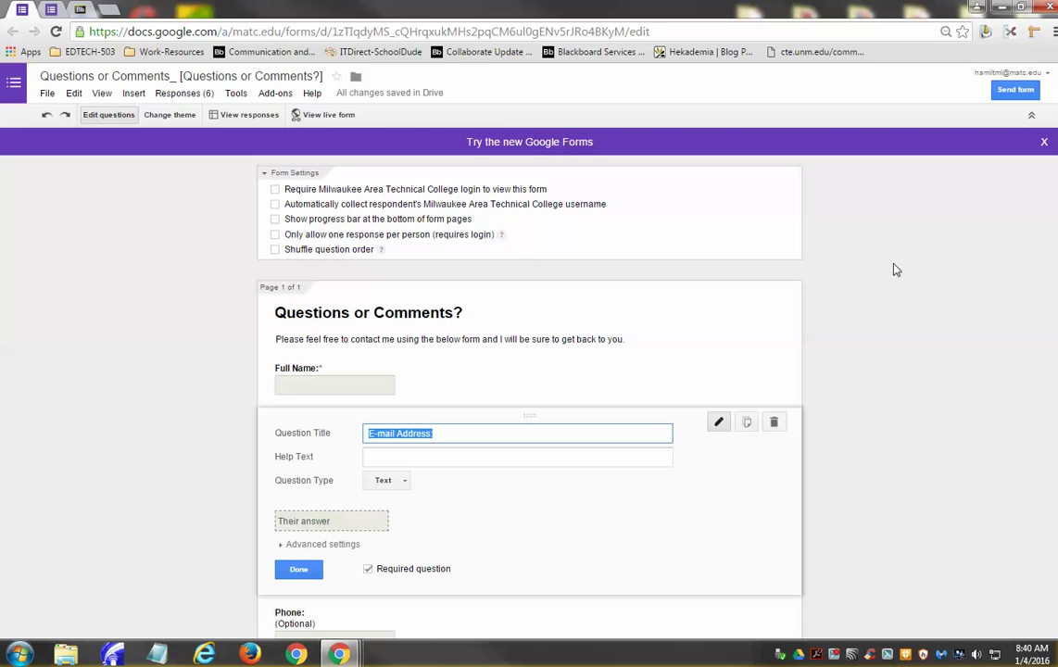
- Copy the 'Questions or Comments?' form's 760×500 iframe embed code and close the embed window
left_click(1018, 92)
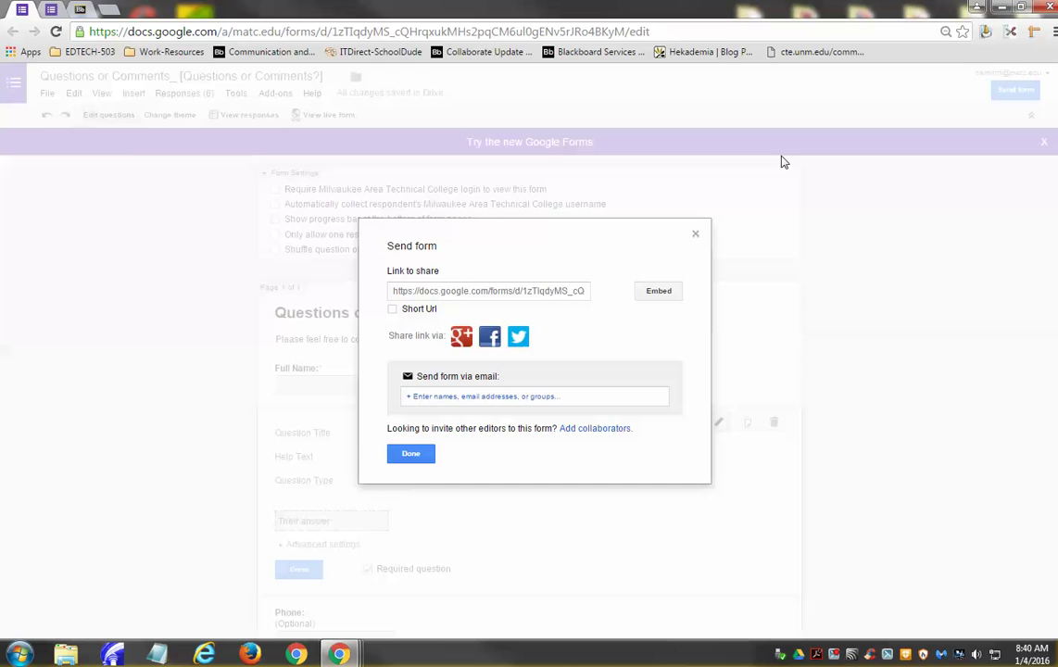
left_click(669, 293)
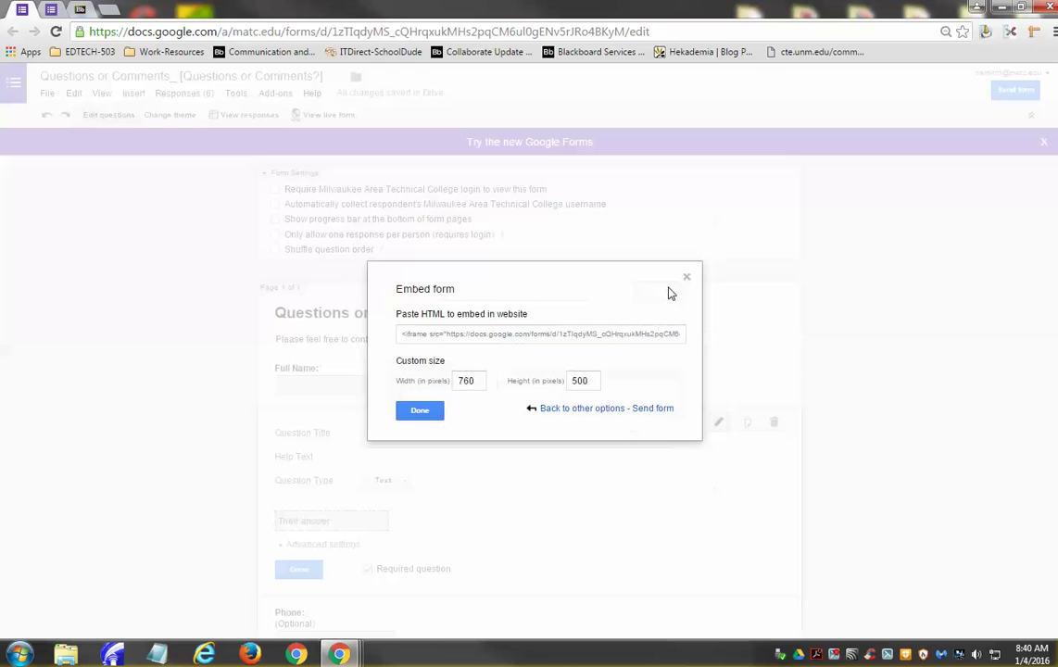
left_click(521, 337)
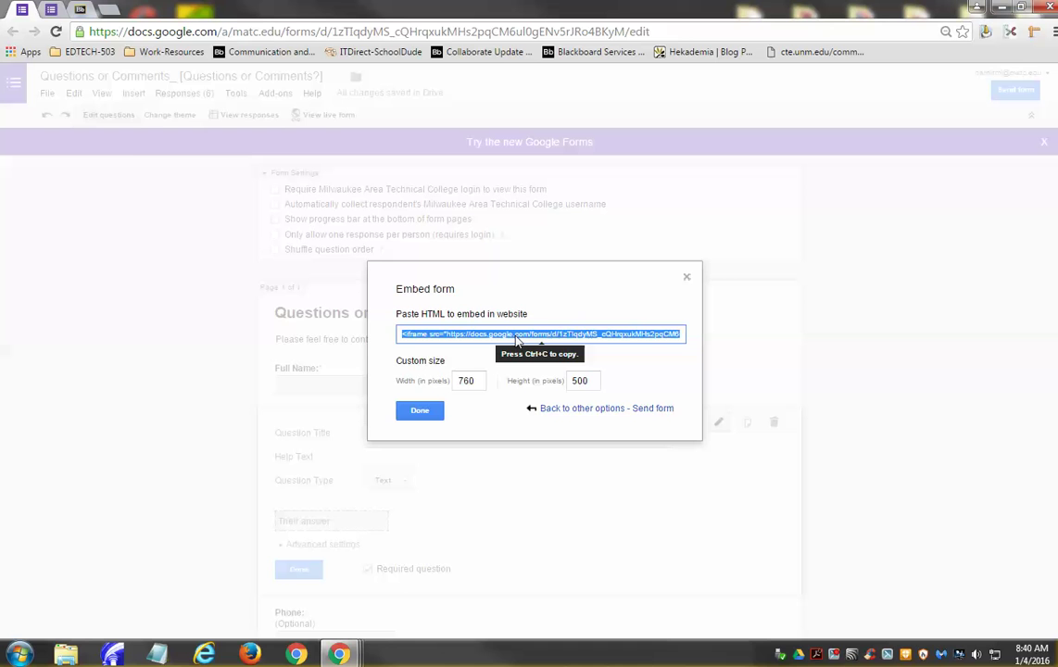
left_click(432, 413)
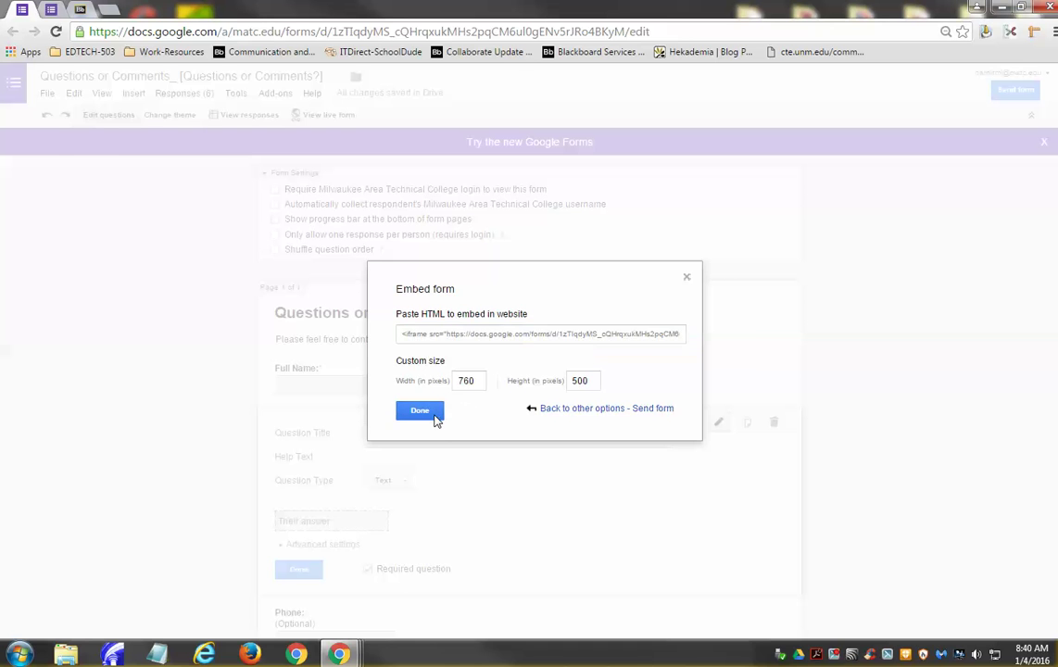
- Back in the Blackboard Forms area, choose Build Content > Item to start a new content item
left_click(81, 9)
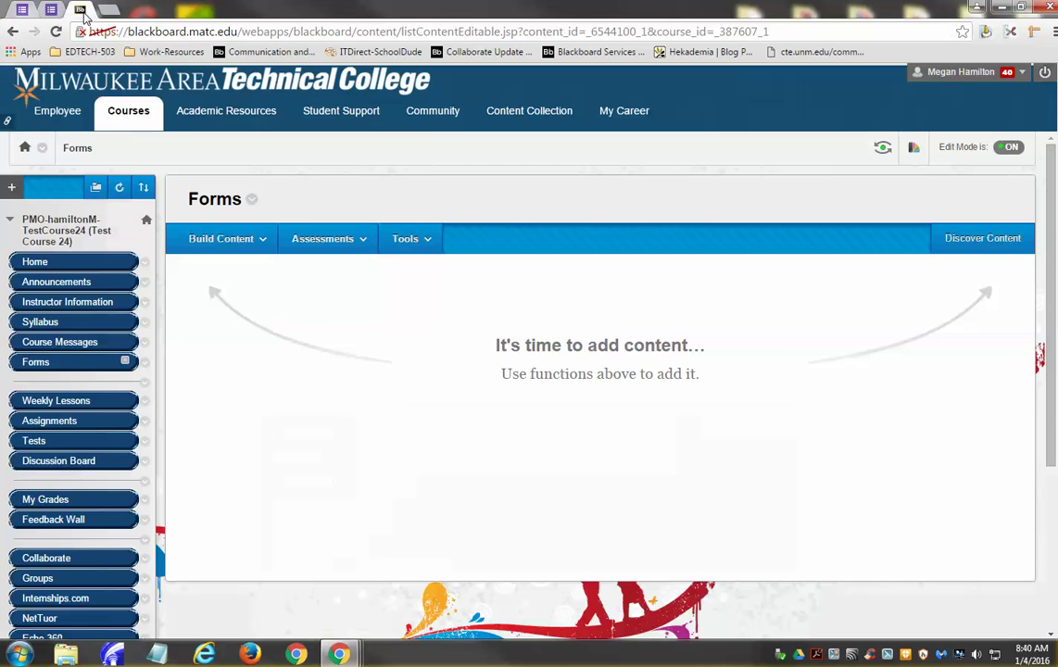
left_click(220, 238)
left_click(12, 187)
left_click(253, 241)
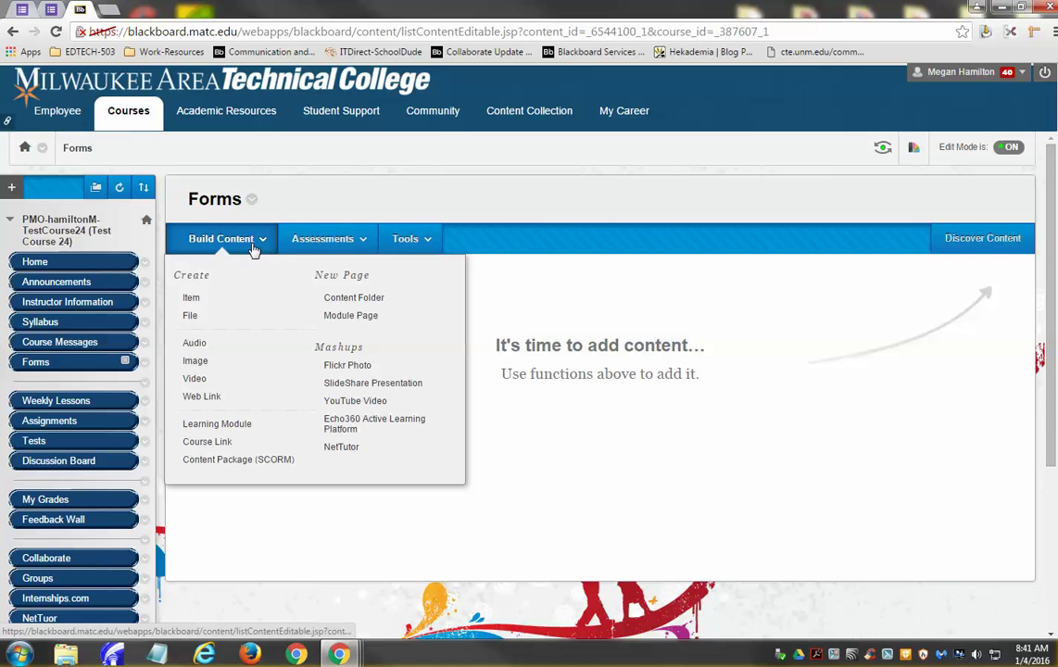
left_click(194, 299)
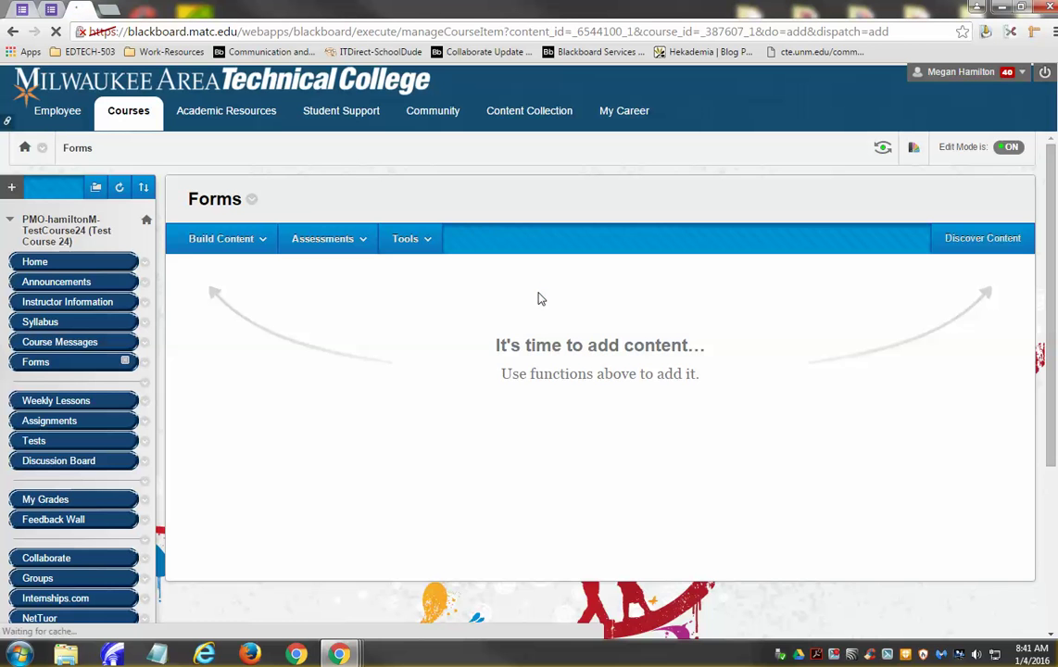
- Name the new item 'Old Google Form' and open its text body's HTML code view
left_click(450, 328)
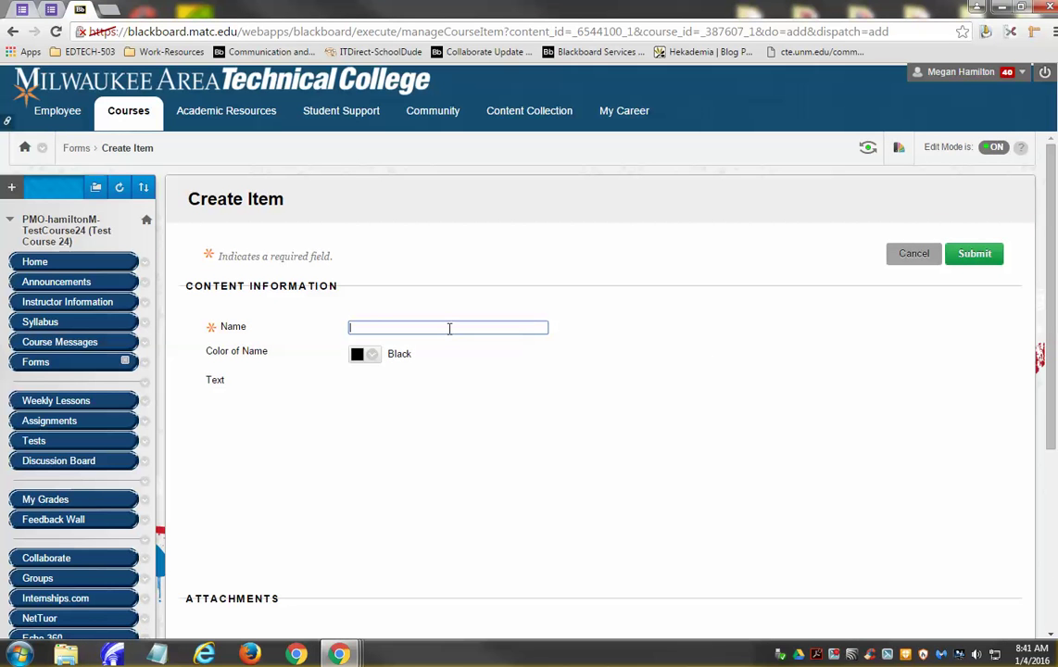
type("Old Google Form")
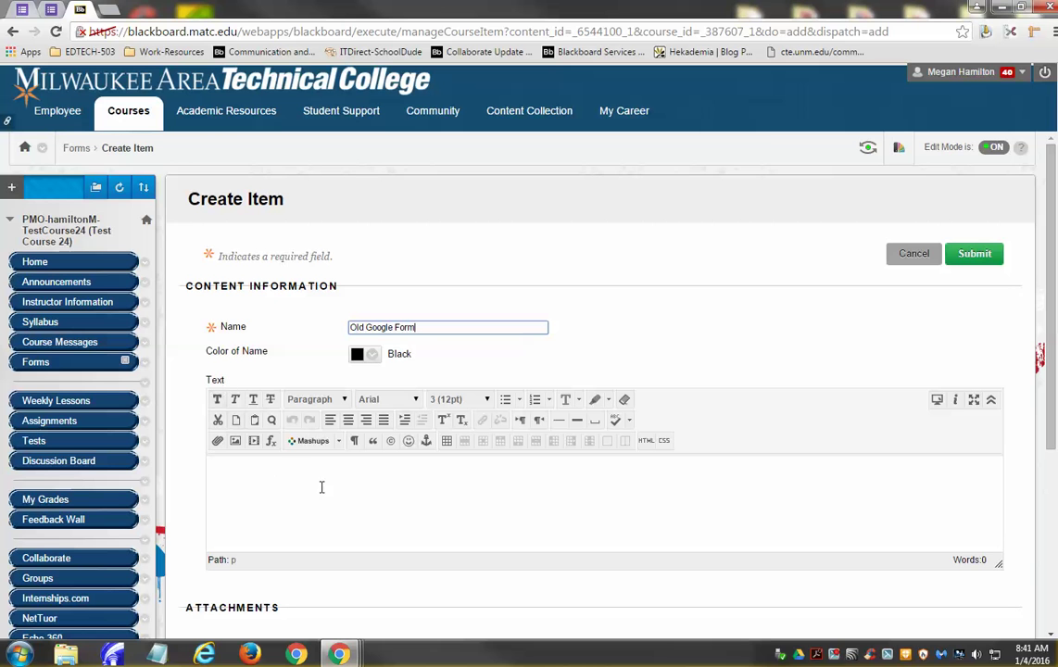
left_click(533, 475)
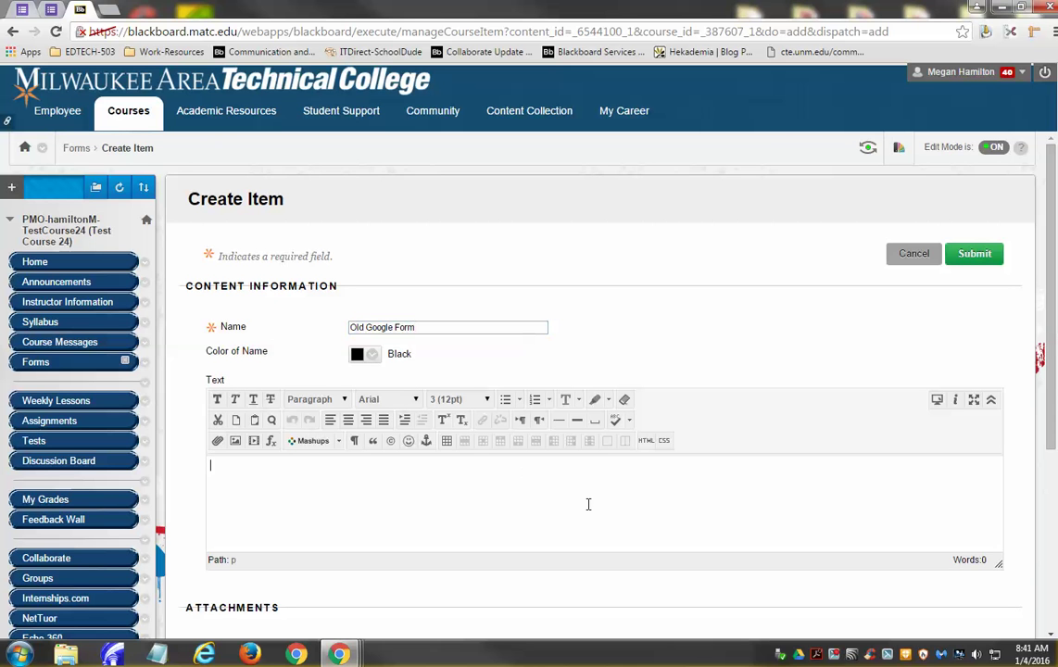
left_click(648, 442)
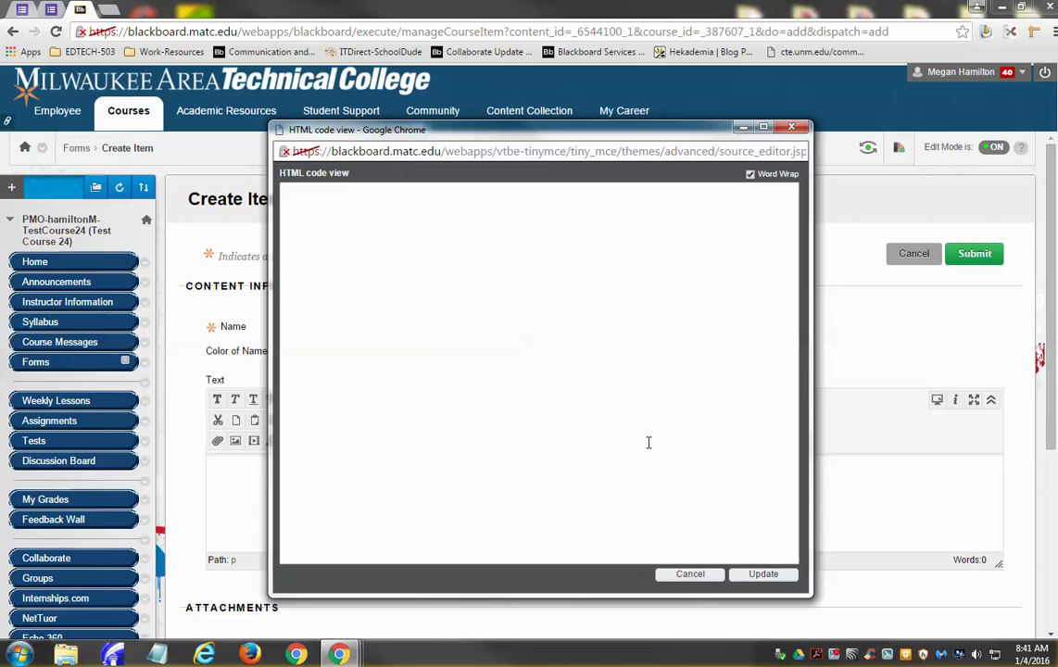
- Paste the copied Google Form iframe code into the HTML view and apply it
left_click(362, 209)
key("ctrl+v")
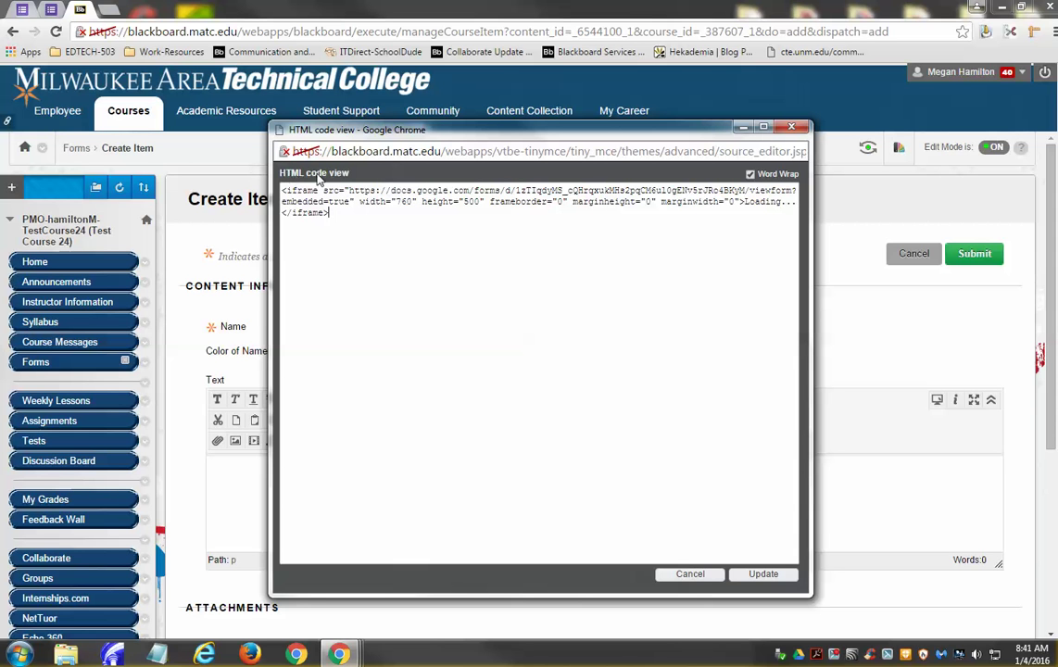
left_click(763, 575)
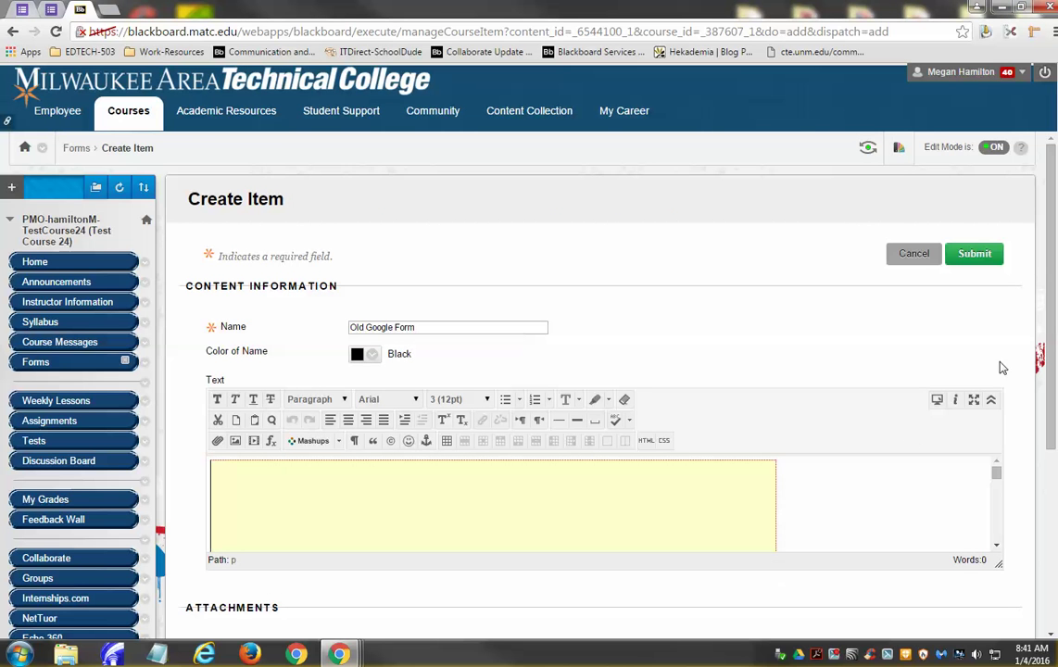
- Review the Old Google Form item's body and submit the item
left_click_drag(1053, 335, 998, 545)
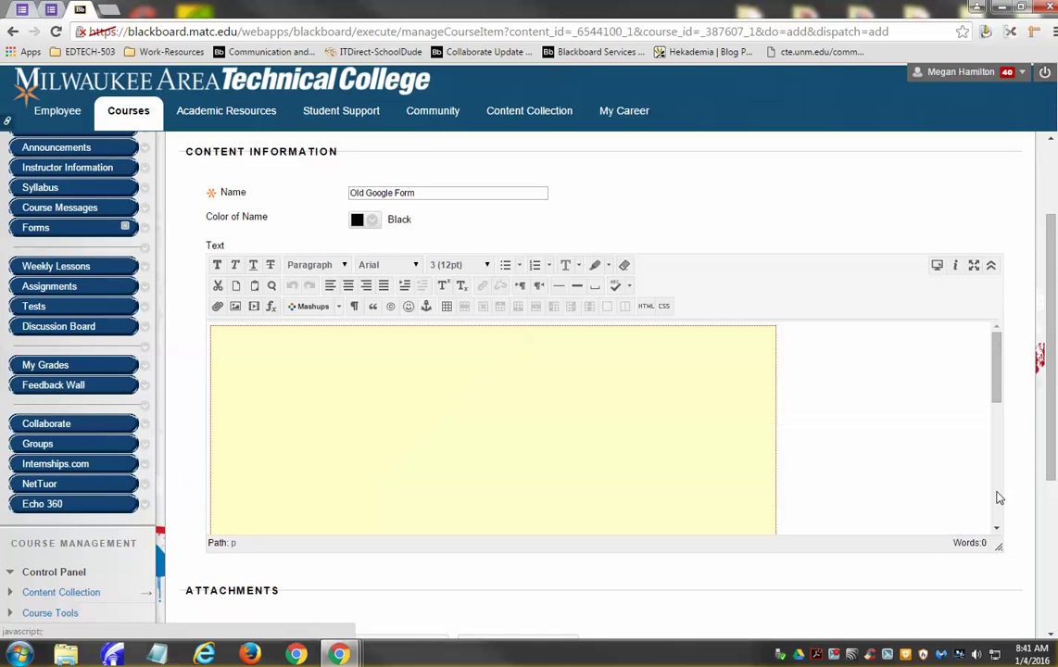
mouse_move(998, 375)
left_mouse_down()
mouse_move(998, 513)
mouse_move(1009, 383)
left_mouse_up()
scroll(1008, 382, "down", 3)
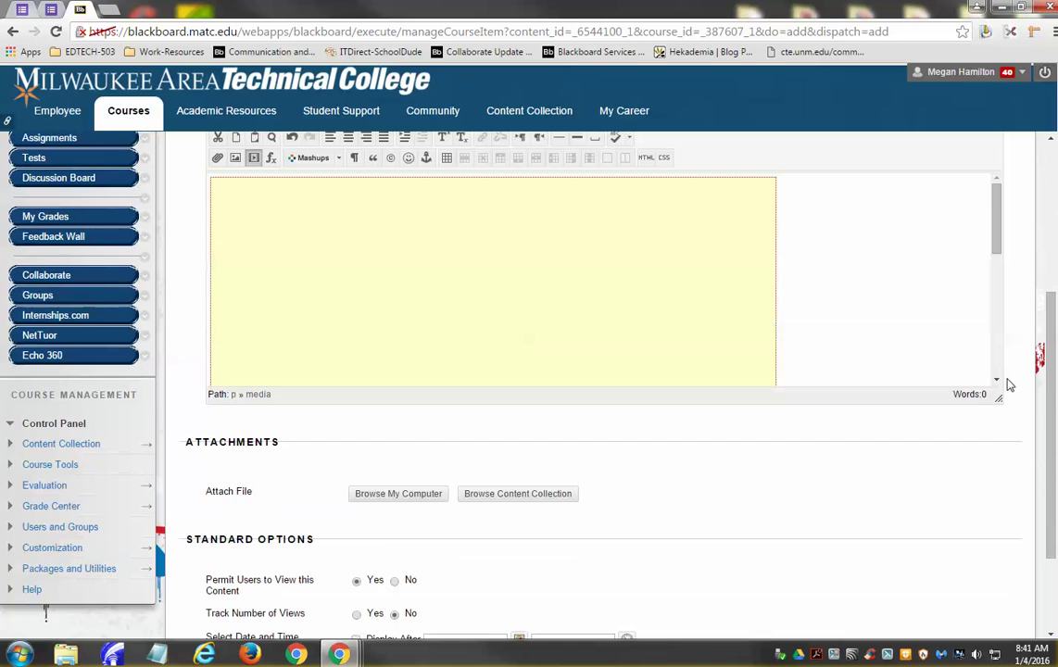
scroll(1009, 383, "up", 5)
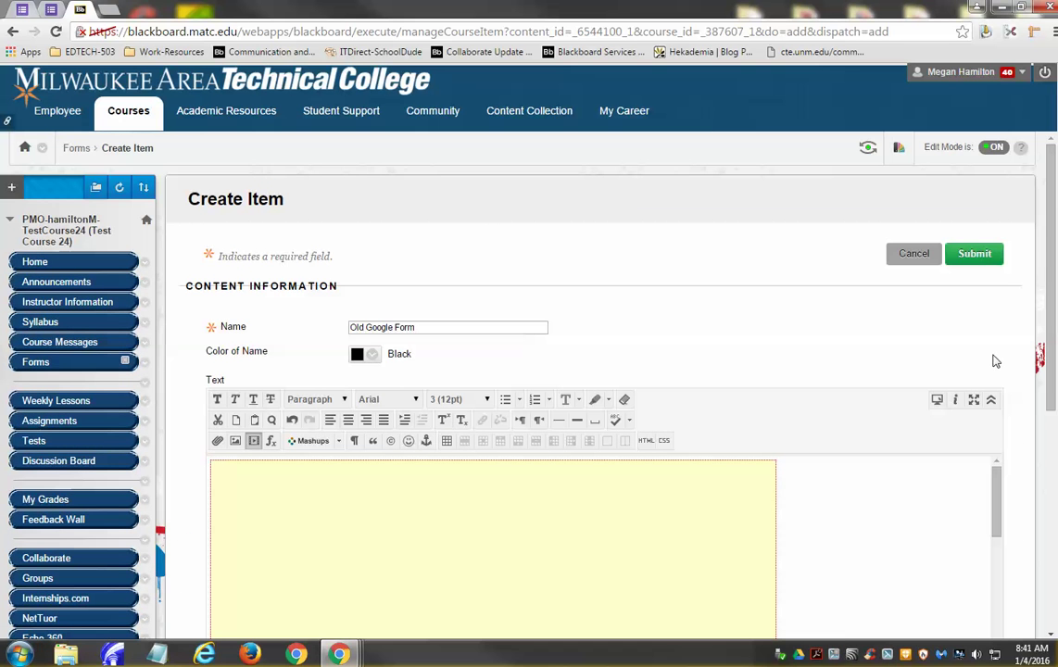
left_click(974, 254)
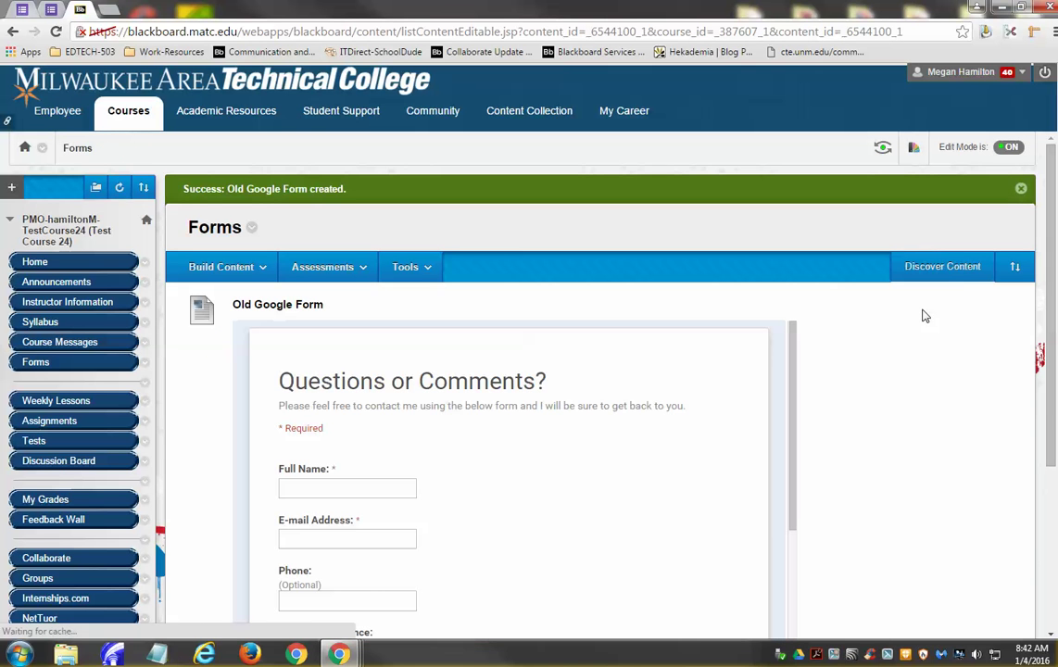
- Dismiss the success message and scroll through the embedded Questions or Comments? form
left_click(1022, 190)
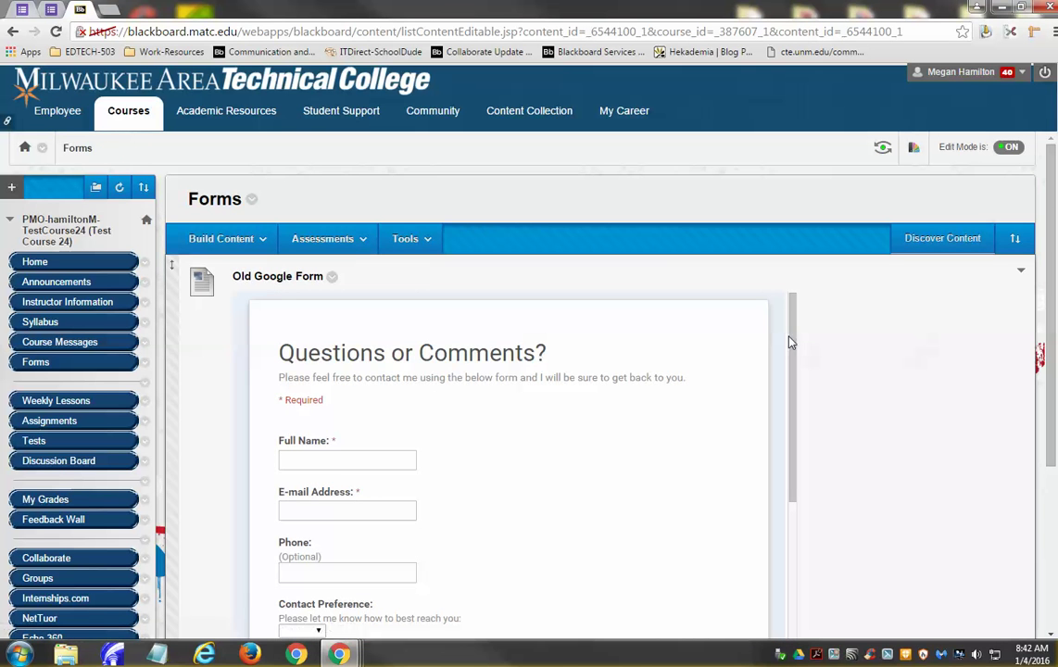
left_click_drag(794, 324, 795, 533)
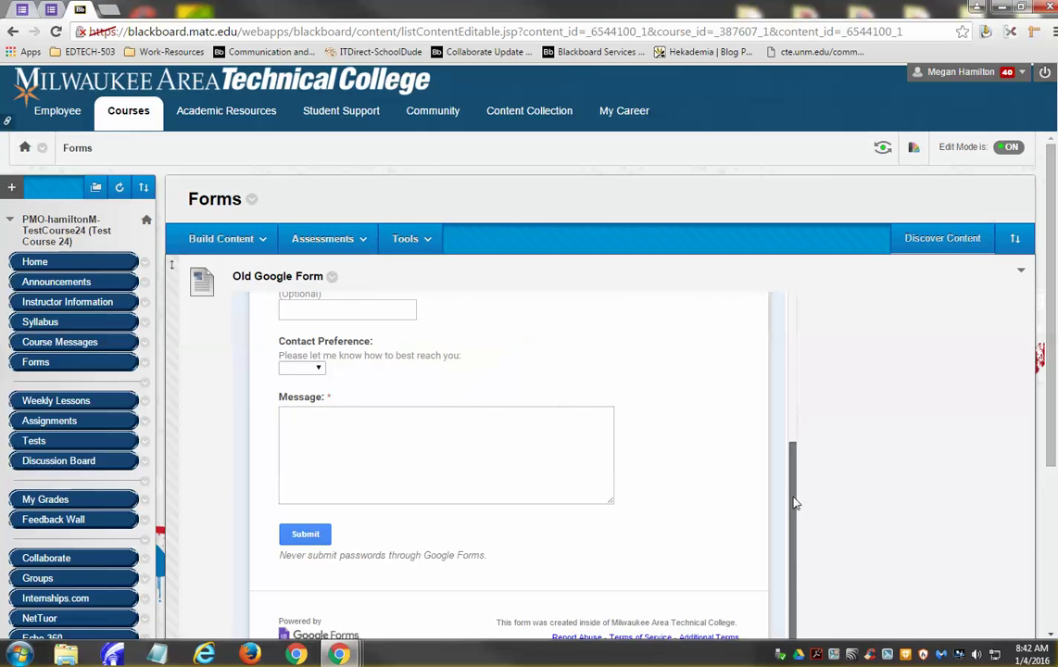
left_click_drag(795, 439, 795, 302)
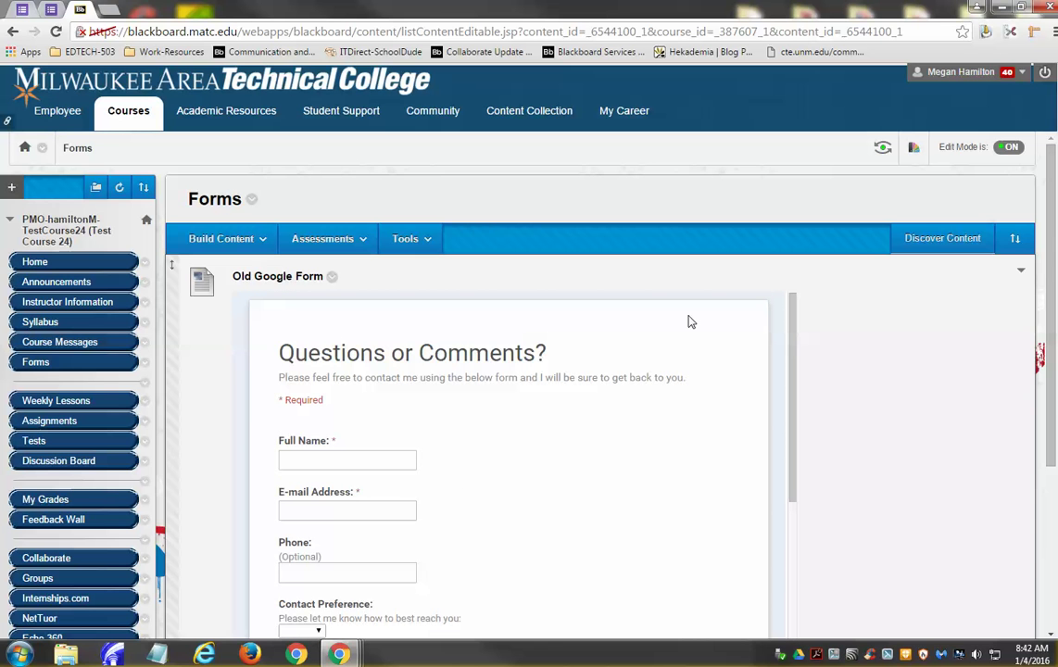
left_click_drag(1052, 259, 1046, 289)
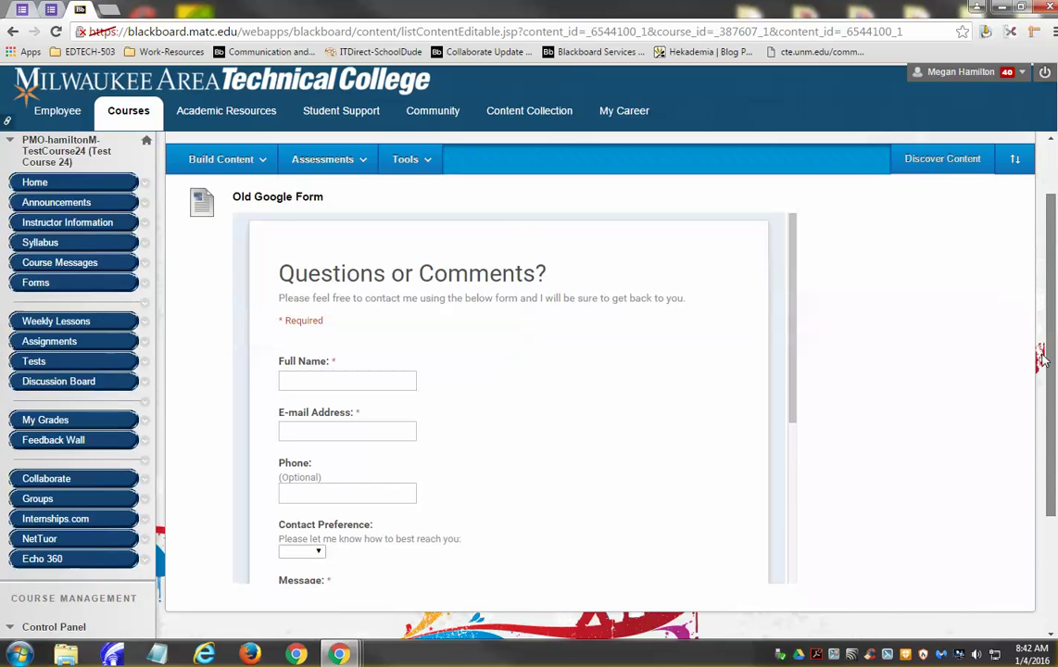
scroll(1045, 290, "up", 1)
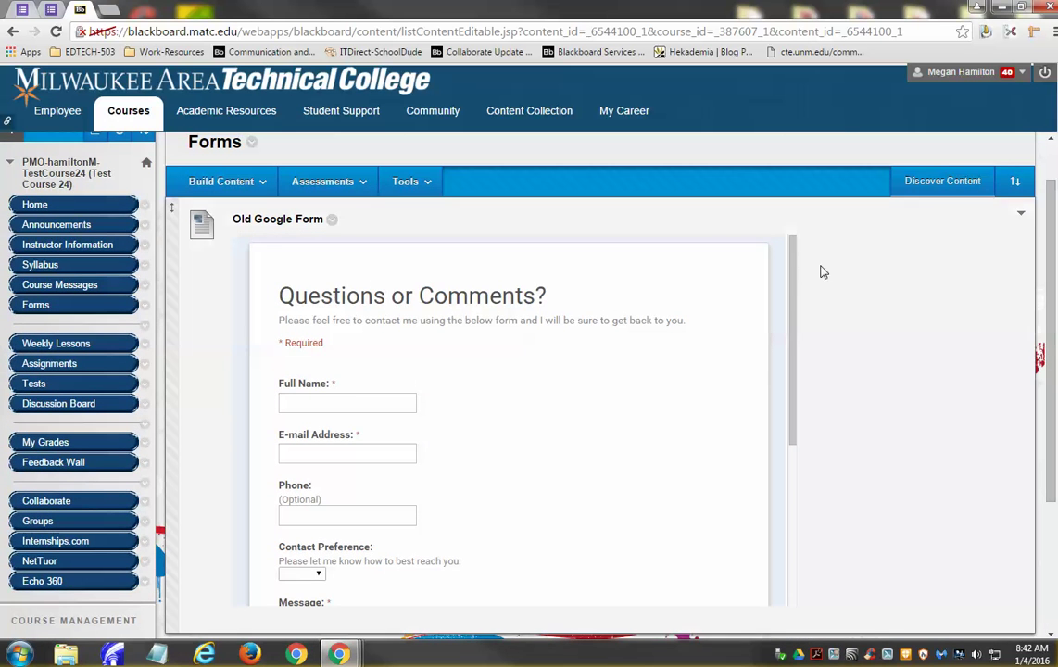
mouse_move(795, 306)
left_mouse_down()
mouse_move(788, 461)
mouse_move(791, 271)
mouse_move(792, 461)
left_mouse_up()
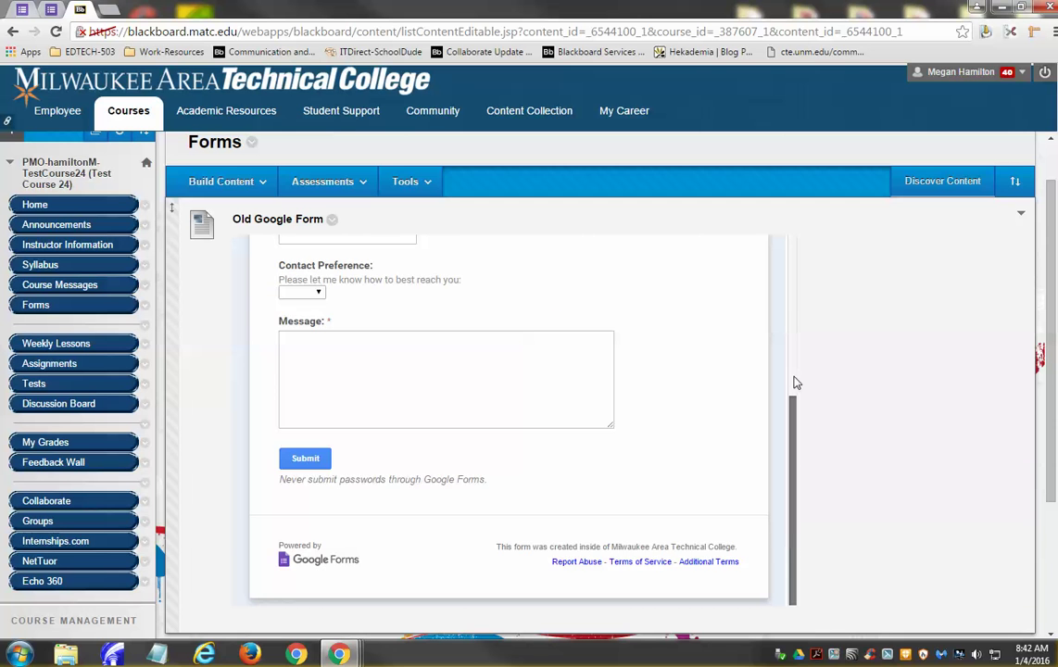
left_click_drag(796, 380, 793, 239)
mouse_move(795, 285)
left_mouse_down()
mouse_move(789, 489)
mouse_move(792, 245)
left_mouse_up()
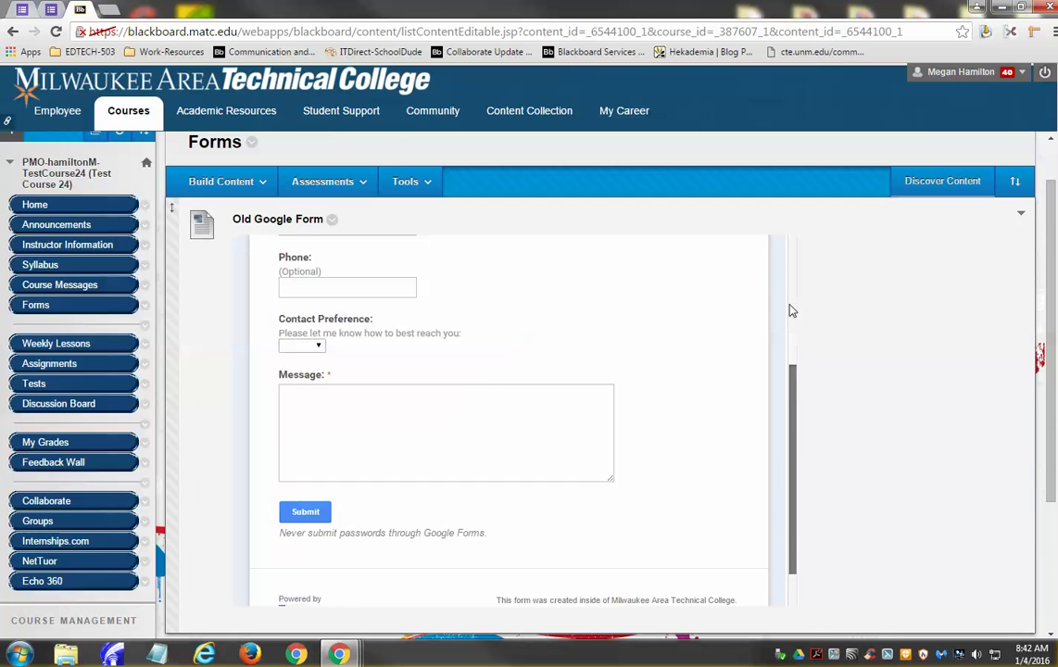
- Finish reviewing the Forms page, then switch to the 'demo - Contact form' editor
left_click_drag(1052, 232, 1053, 192)
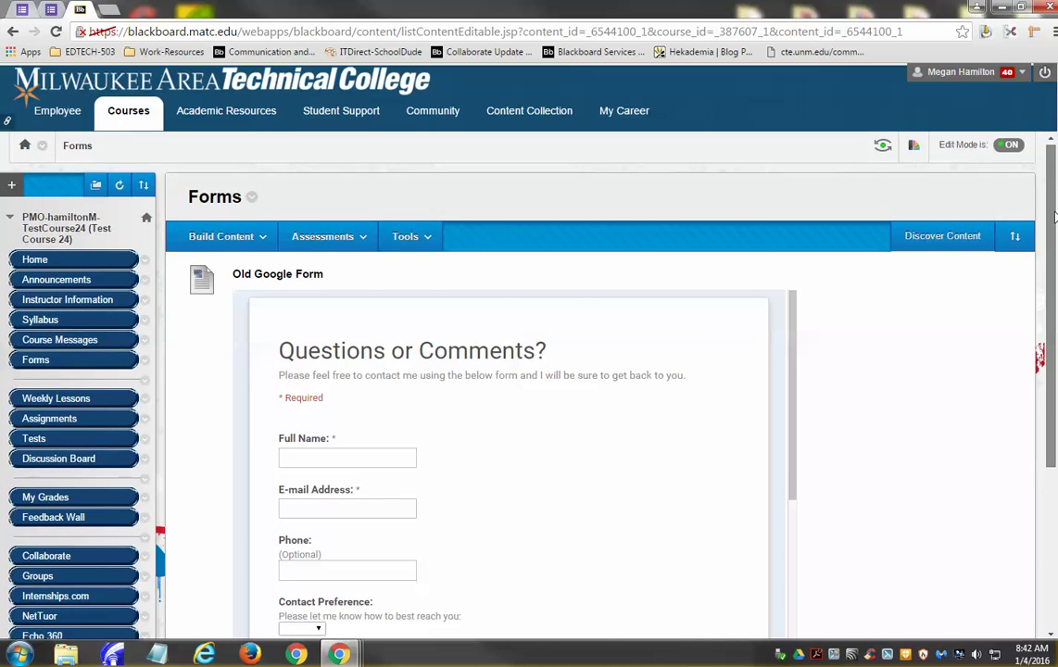
left_click_drag(1054, 193, 1054, 233)
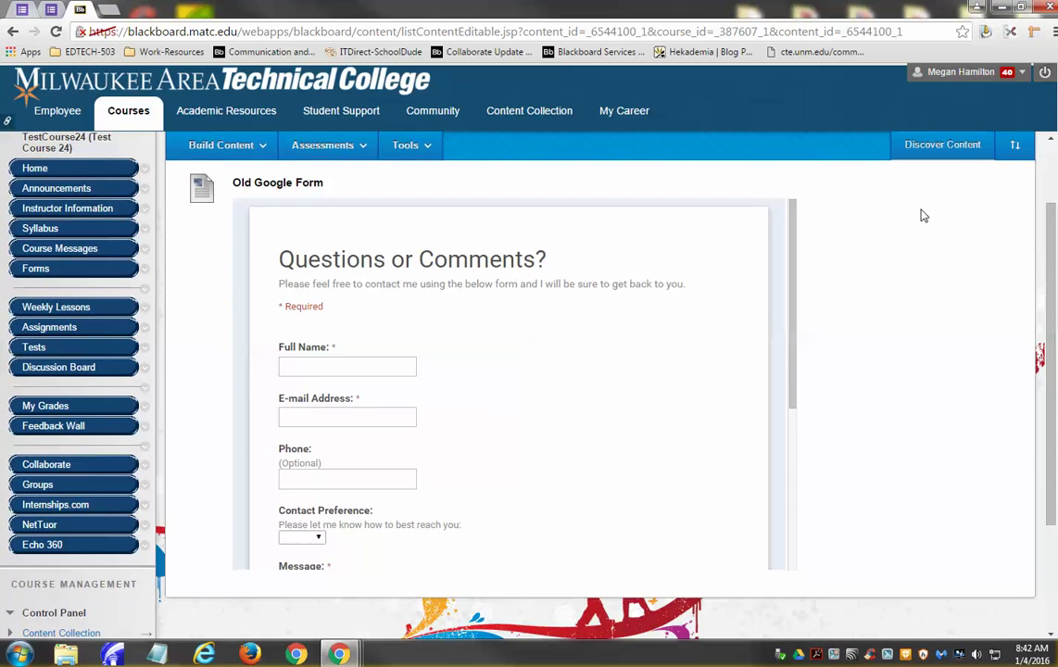
mouse_move(793, 216)
left_mouse_down()
mouse_move(795, 454)
mouse_move(799, 220)
mouse_move(793, 454)
mouse_move(809, 209)
mouse_move(804, 454)
mouse_move(804, 207)
left_mouse_up()
left_click_drag(1047, 355, 1052, 171)
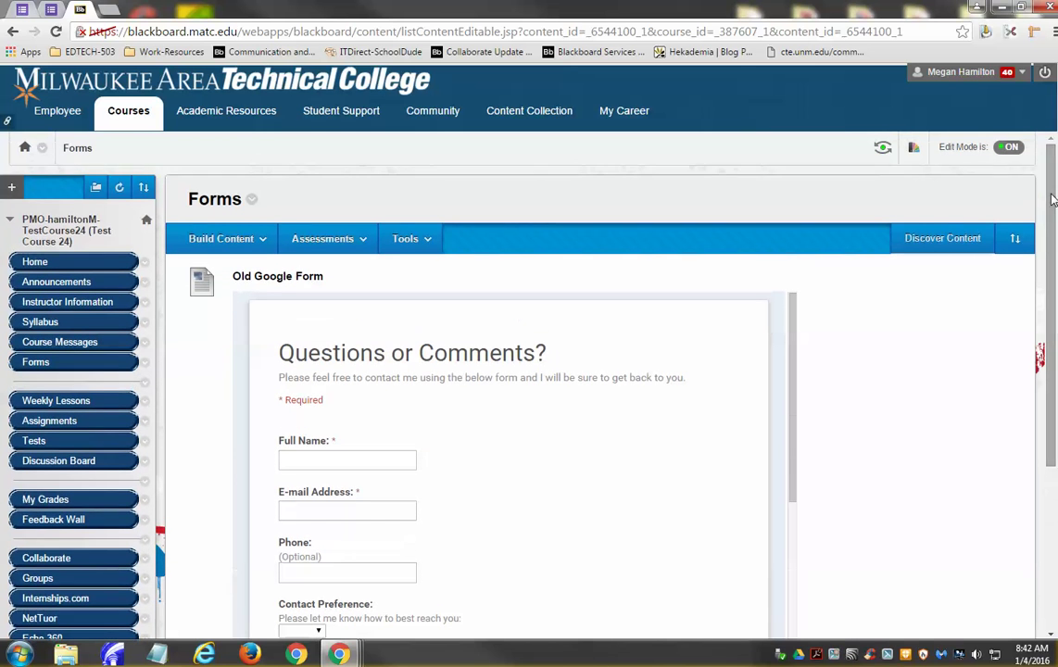
left_click(52, 10)
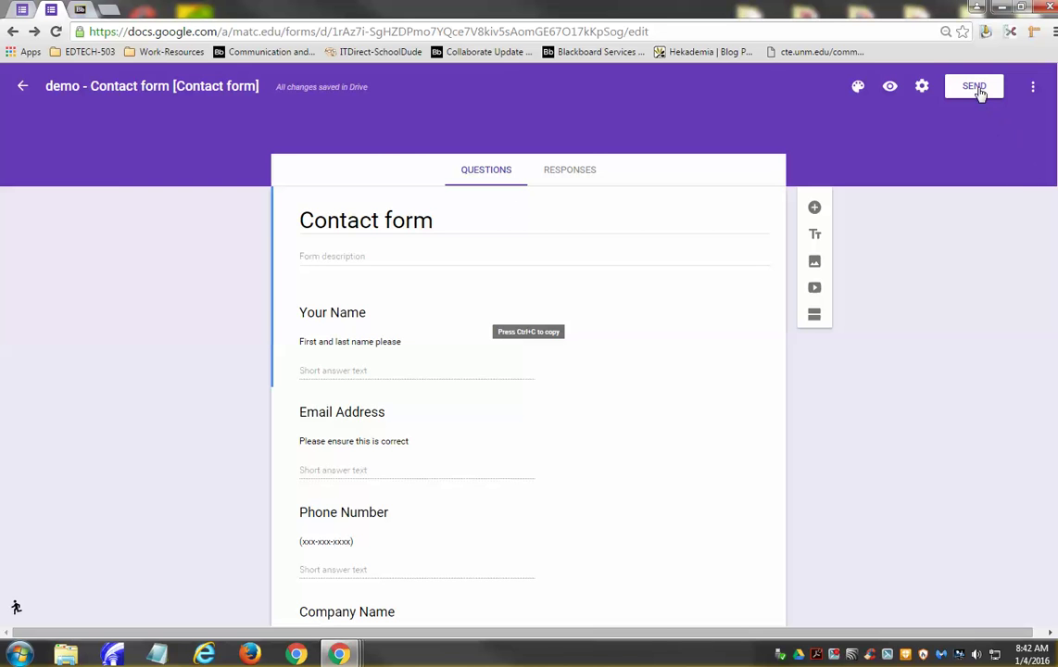
- Copy the Contact form's iframe embed code and return to the Blackboard Forms page
left_click(978, 93)
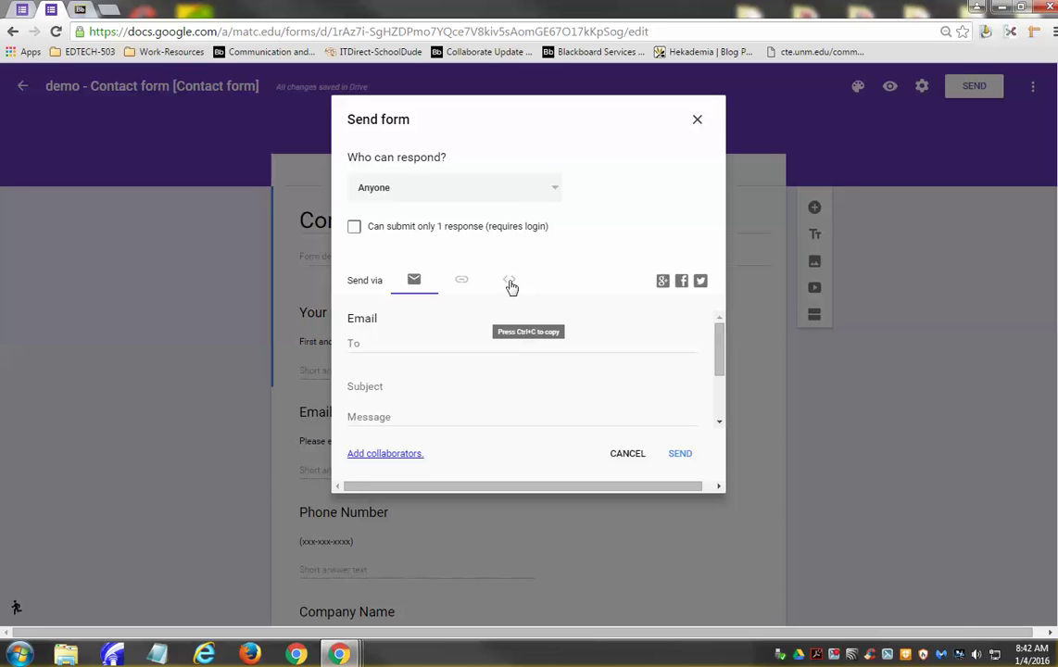
left_click(510, 284)
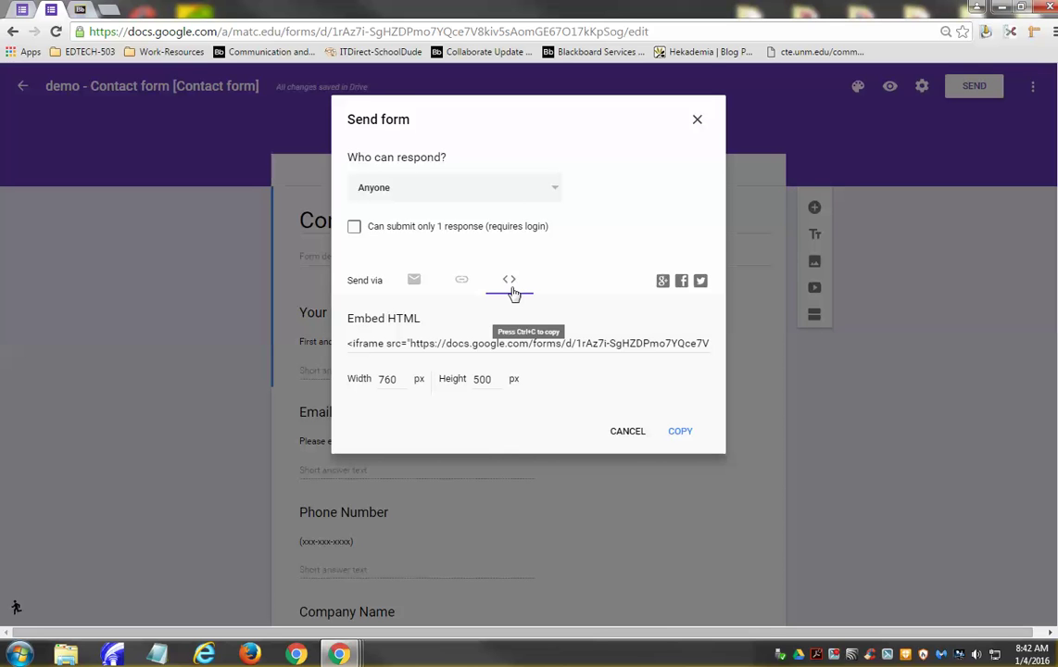
left_click(438, 347)
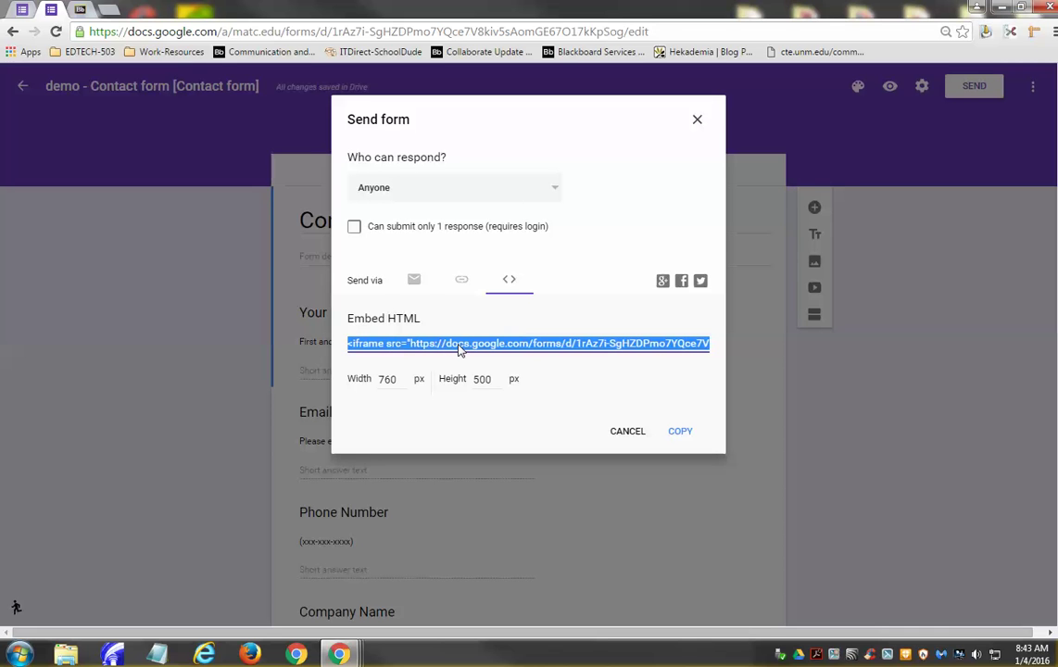
left_click(80, 9)
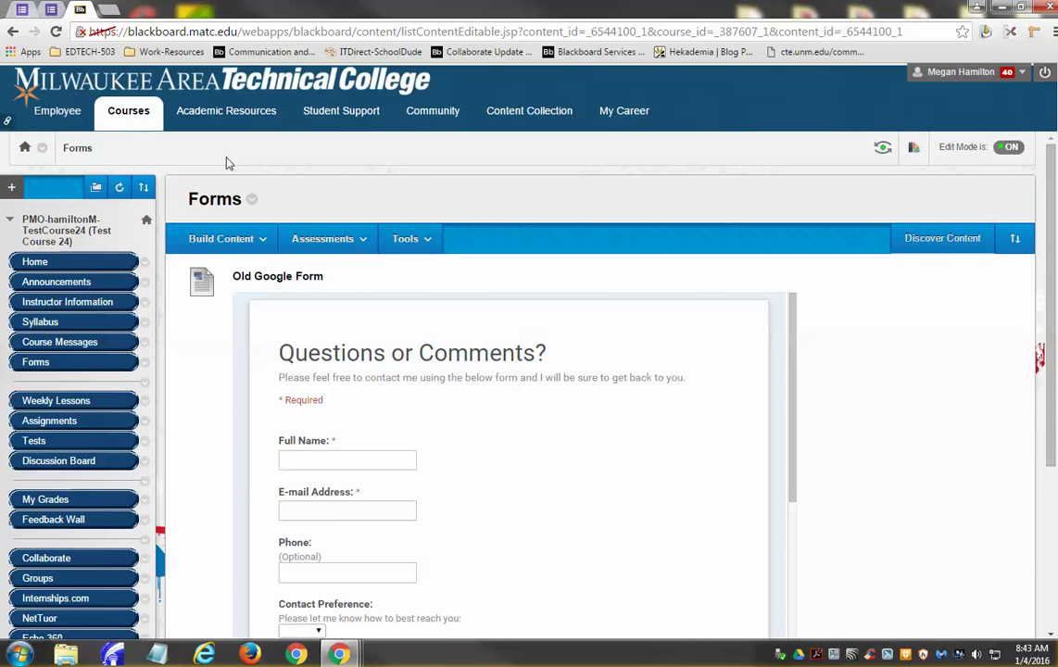
- Create the 'New Form' item and paste the Contact form's iframe code into its HTML body
left_click(220, 239)
left_click(192, 297)
type("New Form")
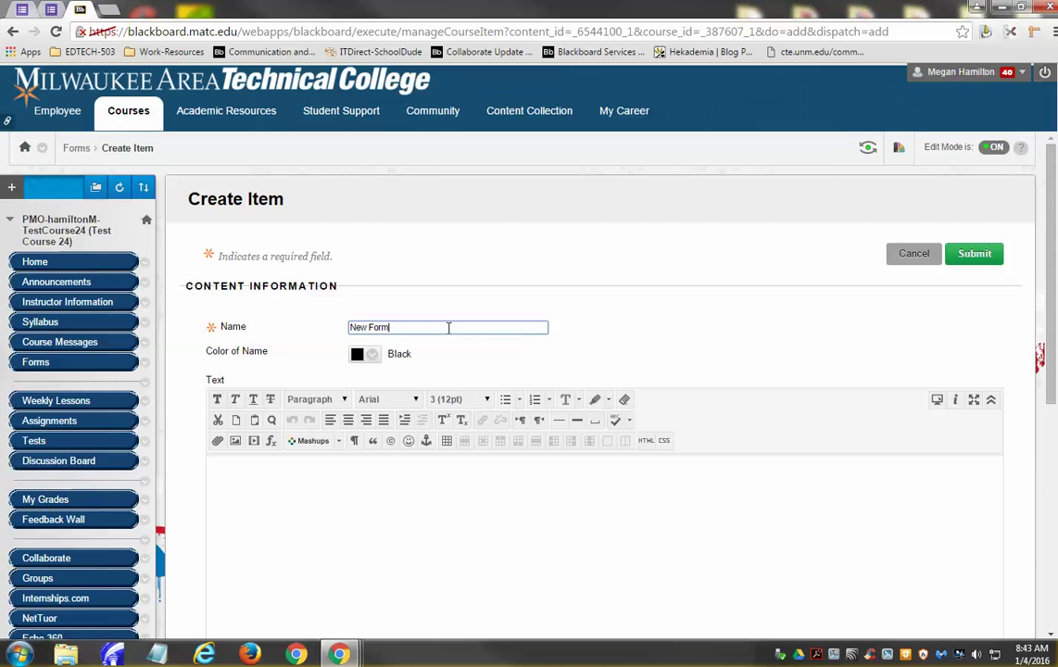
left_click(631, 501)
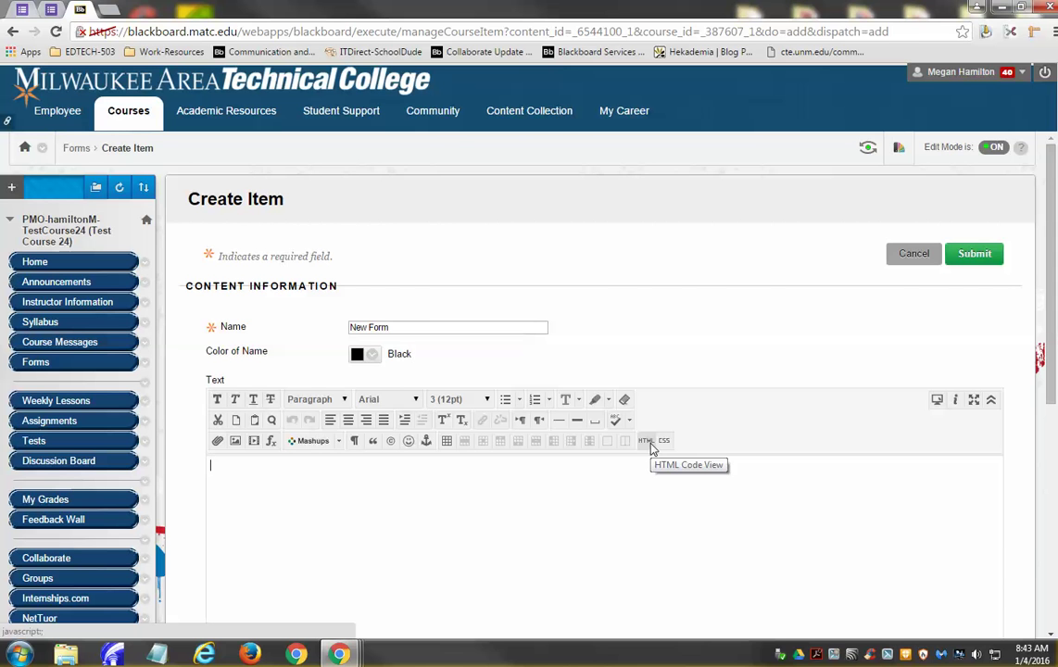
left_click(649, 443)
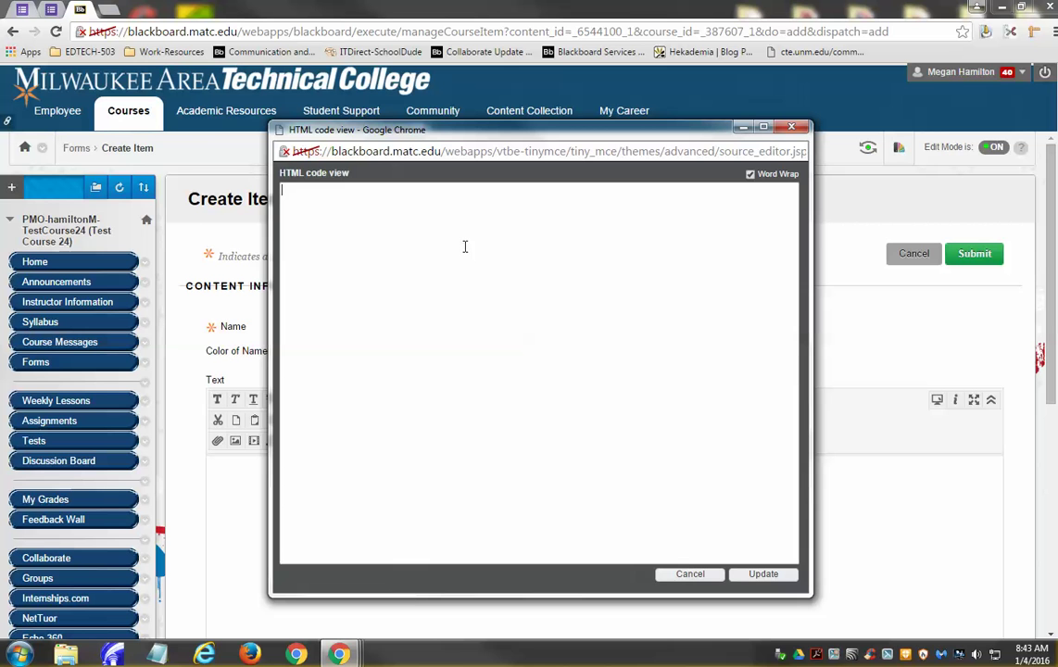
key("ctrl+v")
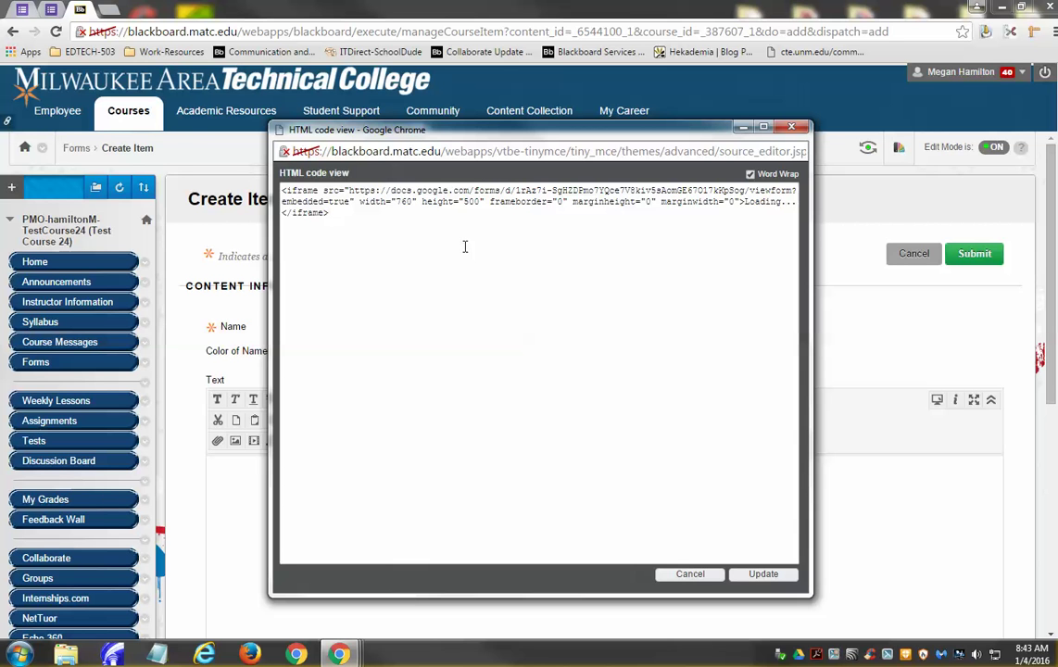
left_click(766, 575)
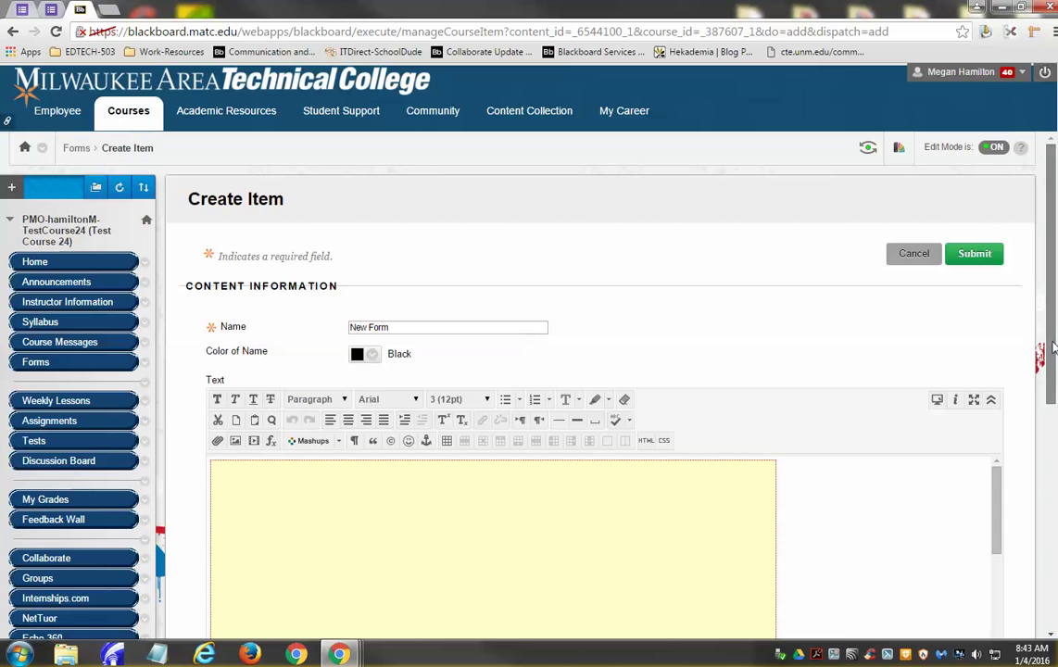
- Check the embedded-frame placeholder and submit the New Form item
scroll(1035, 430, "down", 3)
left_click(422, 325)
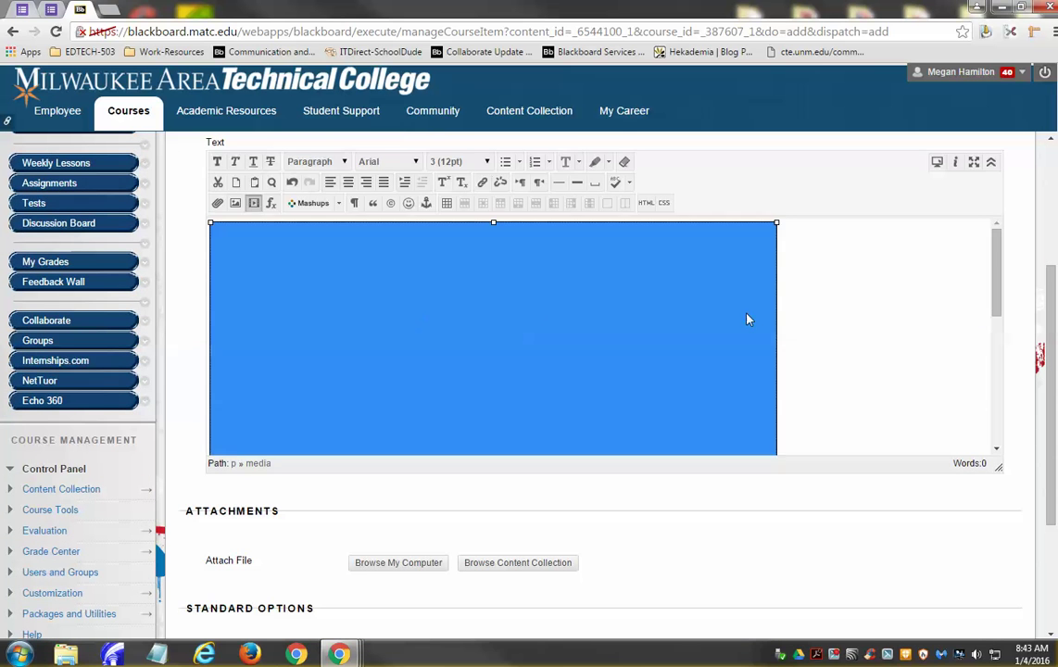
left_click(921, 313)
scroll(952, 319, "up", 2)
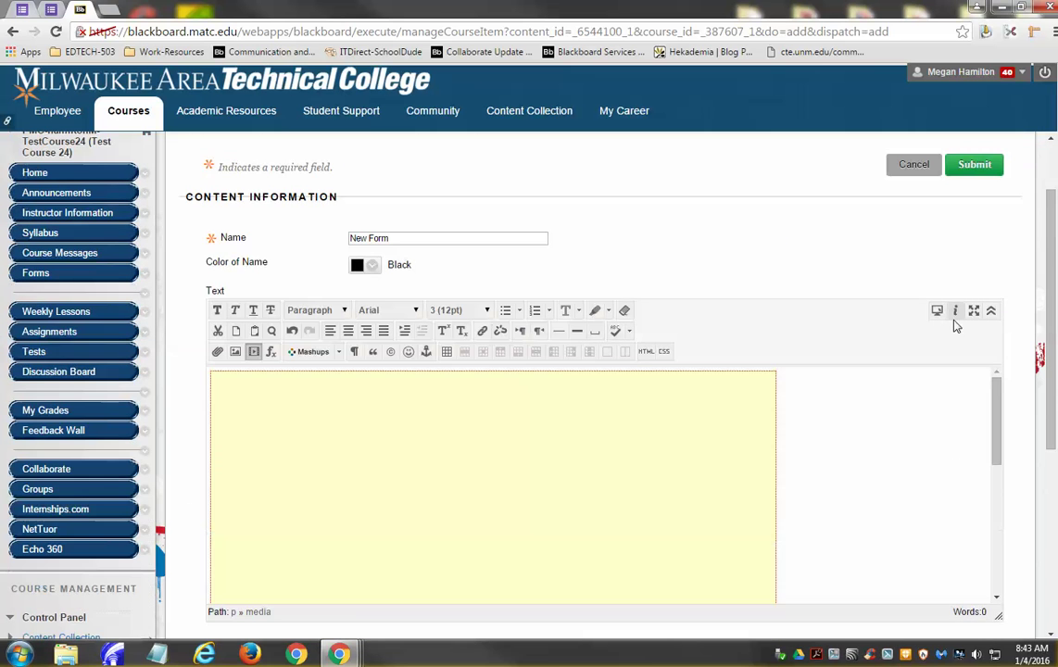
left_click(975, 167)
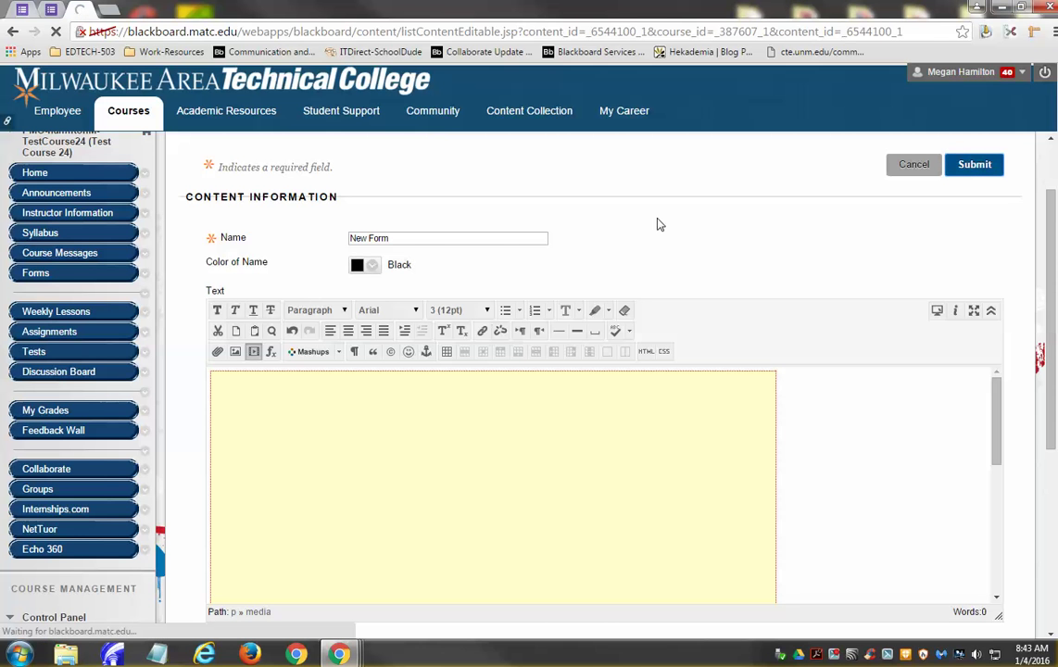
- Scroll the Forms page to verify the embedded Contact form, then return to Google Forms
scroll(902, 352, "down", 3)
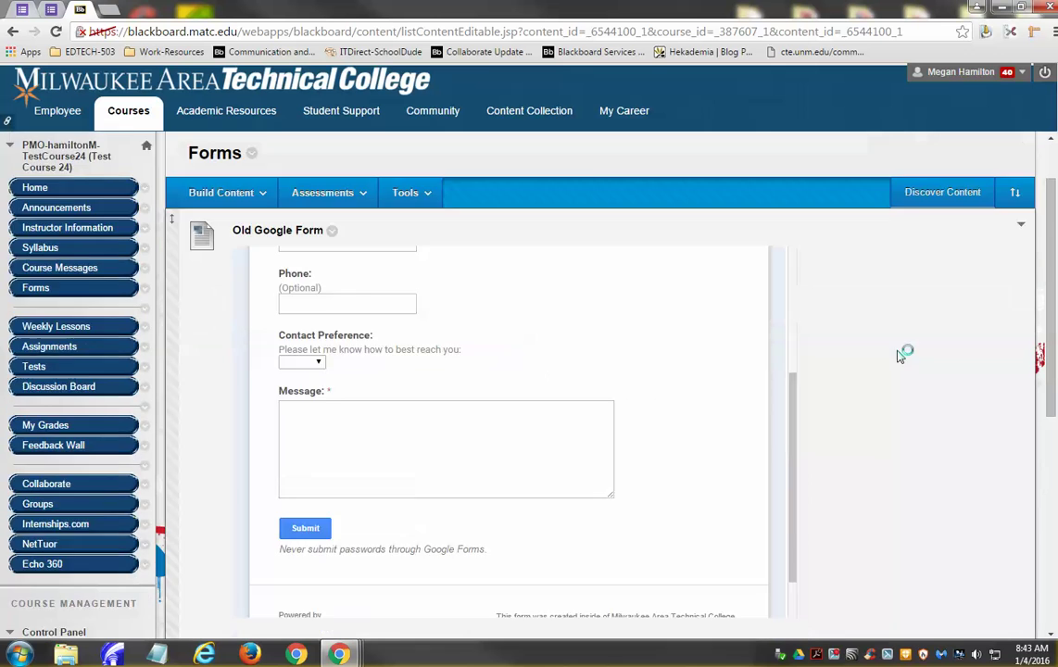
scroll(944, 325, "down", 3)
scroll(945, 324, "down", 2)
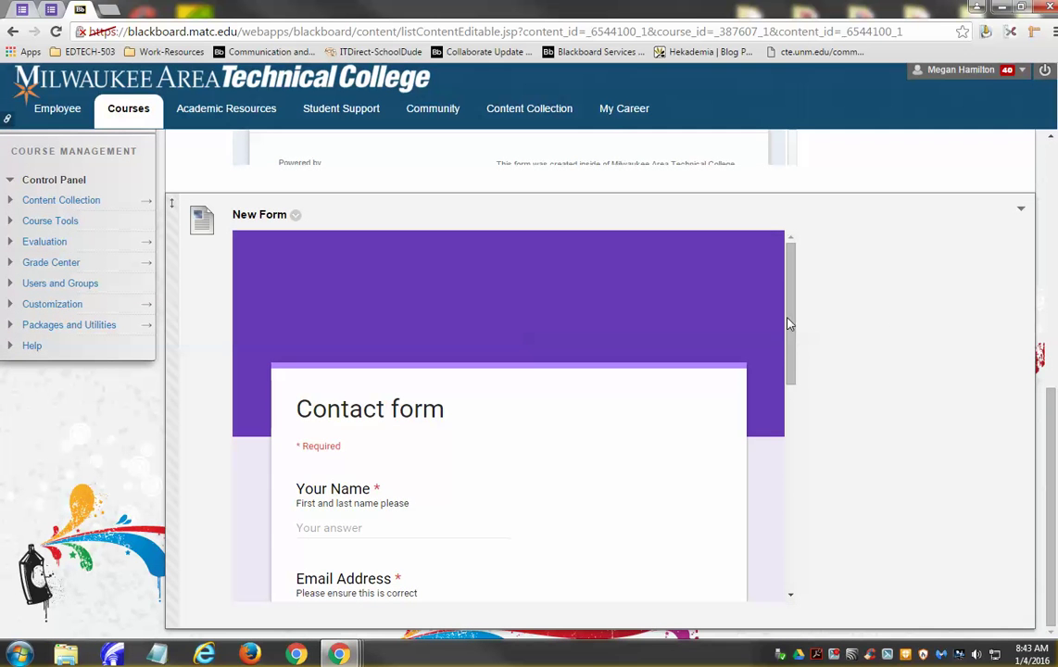
mouse_move(794, 267)
left_mouse_down()
mouse_move(793, 502)
mouse_move(791, 245)
mouse_move(793, 507)
mouse_move(799, 225)
mouse_move(793, 566)
mouse_move(790, 251)
left_mouse_up()
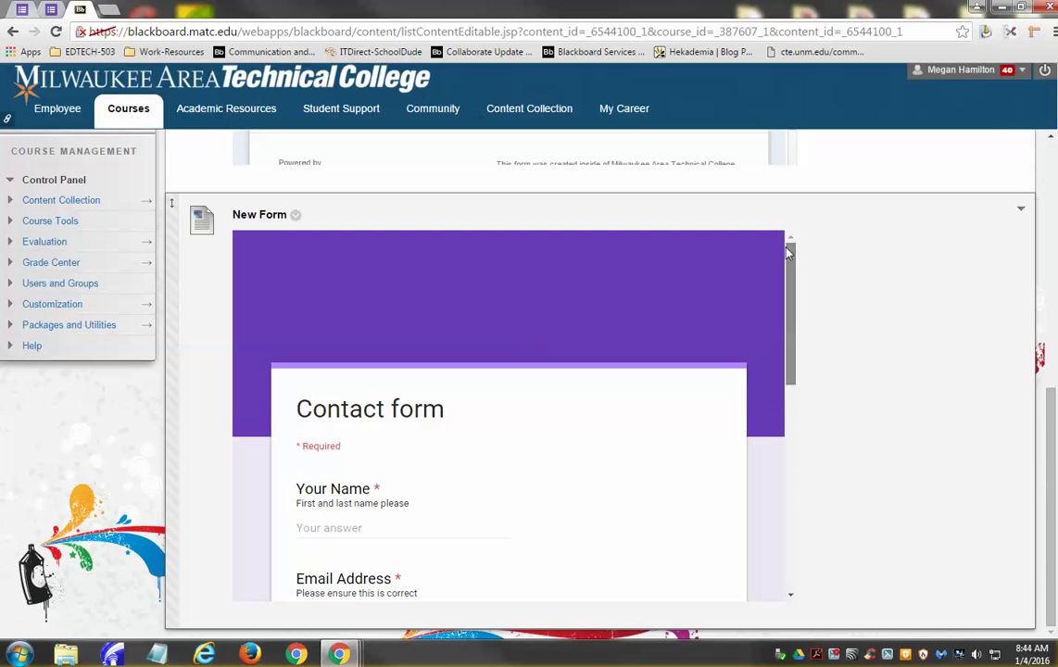
scroll(918, 261, "up", 3)
scroll(893, 248, "up", 2)
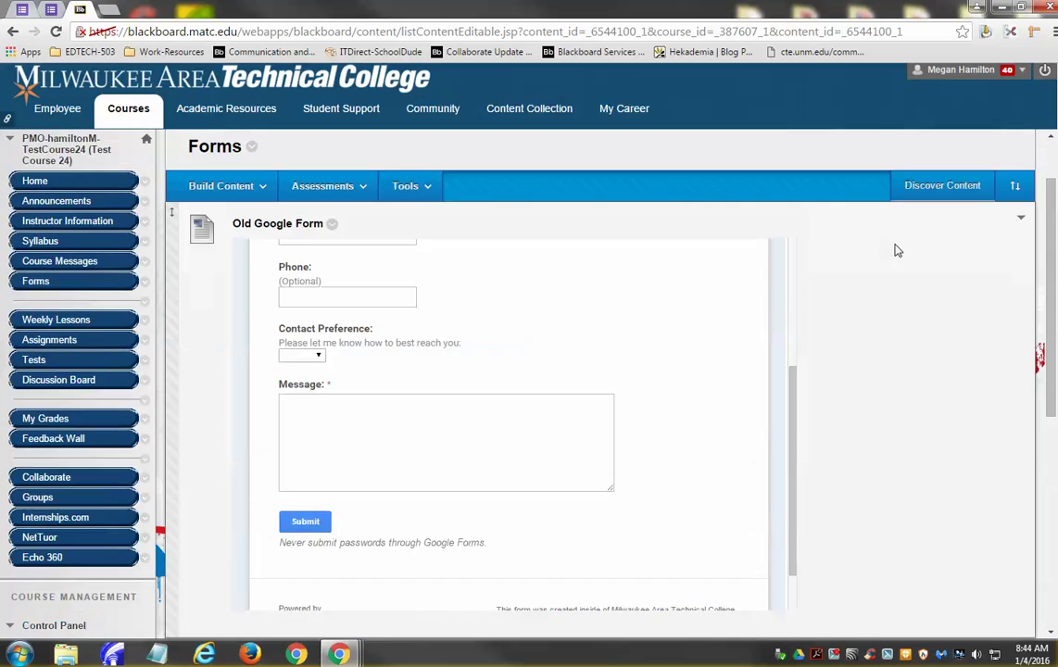
scroll(896, 248, "up", 1)
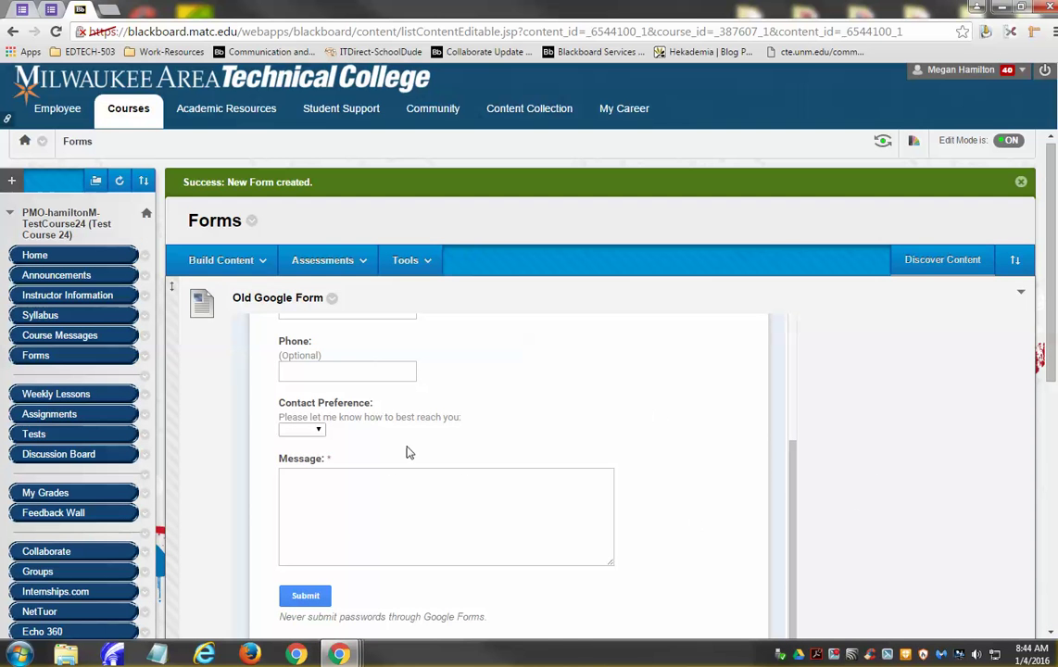
mouse_move(1052, 293)
left_mouse_down()
mouse_move(1035, 530)
mouse_move(1033, 236)
left_mouse_up()
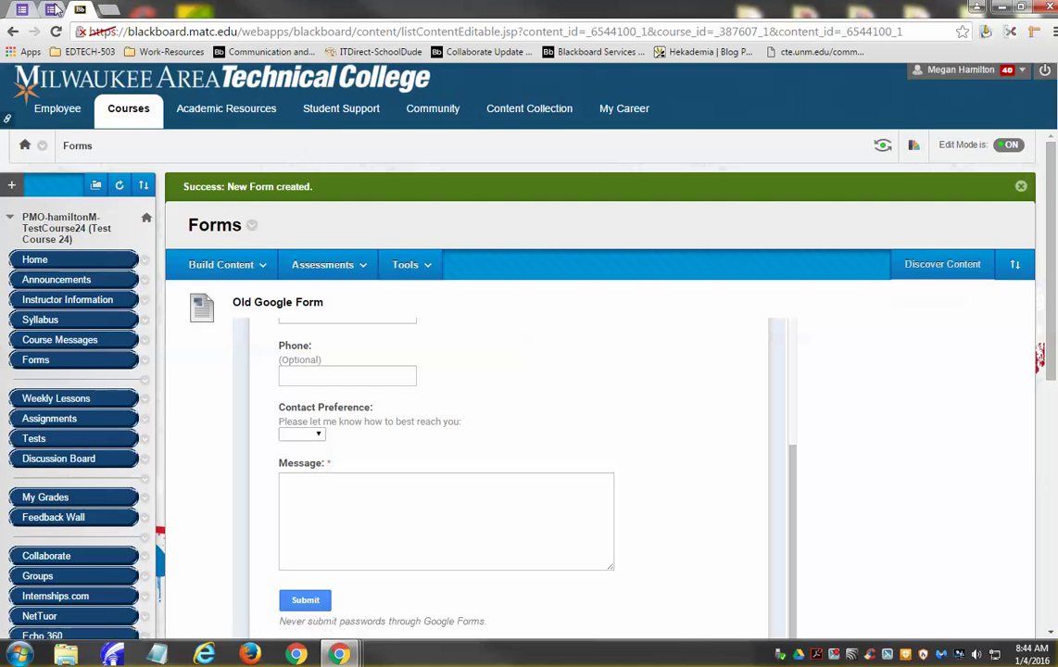
left_click(52, 11)
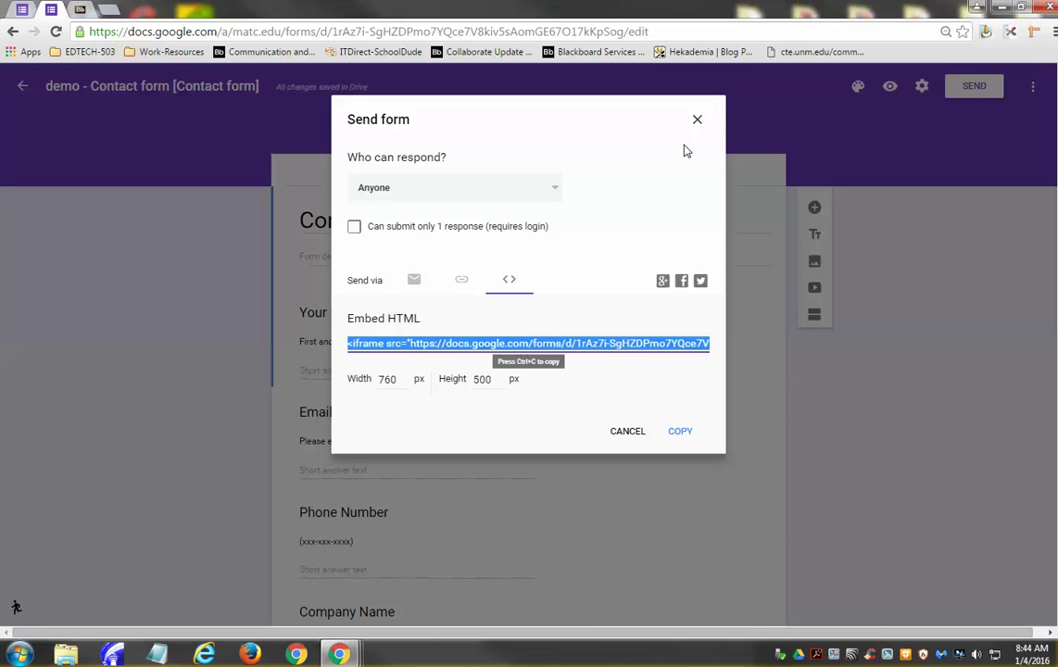
- Keep the Contact form's responders set to Anyone, close Send form, and return to Blackboard's Forms page
left_click(548, 190)
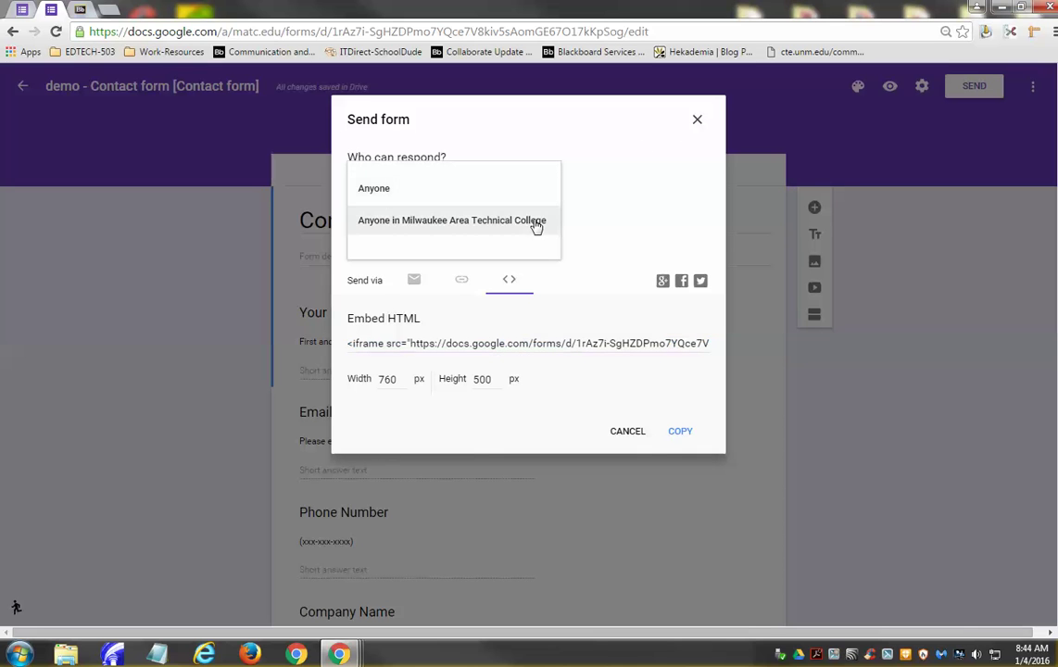
left_click(631, 141)
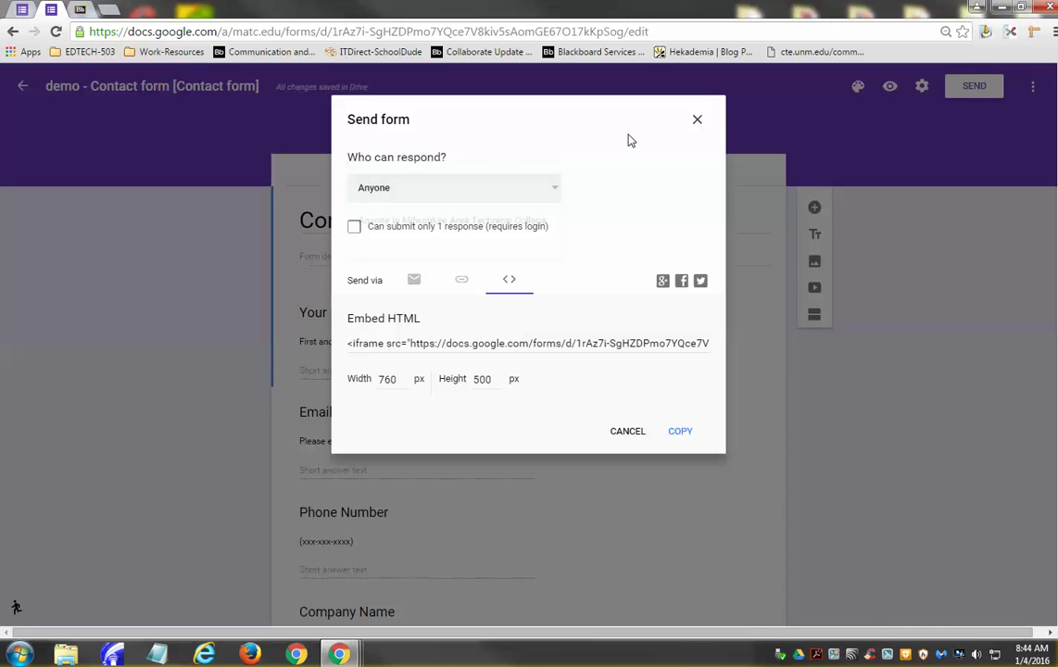
left_click(697, 121)
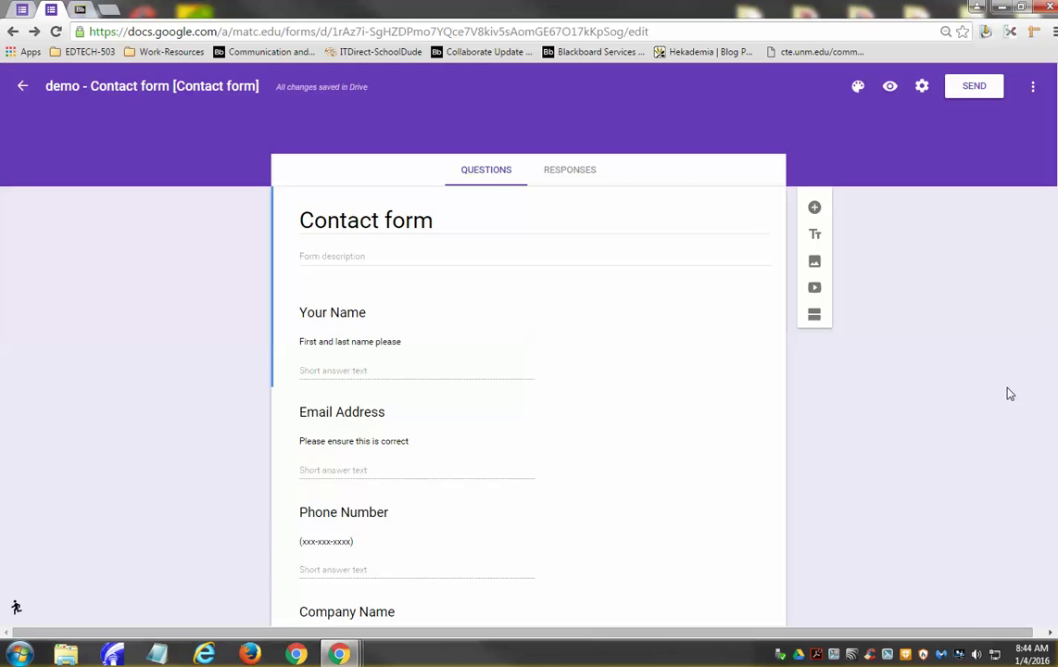
mouse_move(519, 343)
left_click(100, 8)
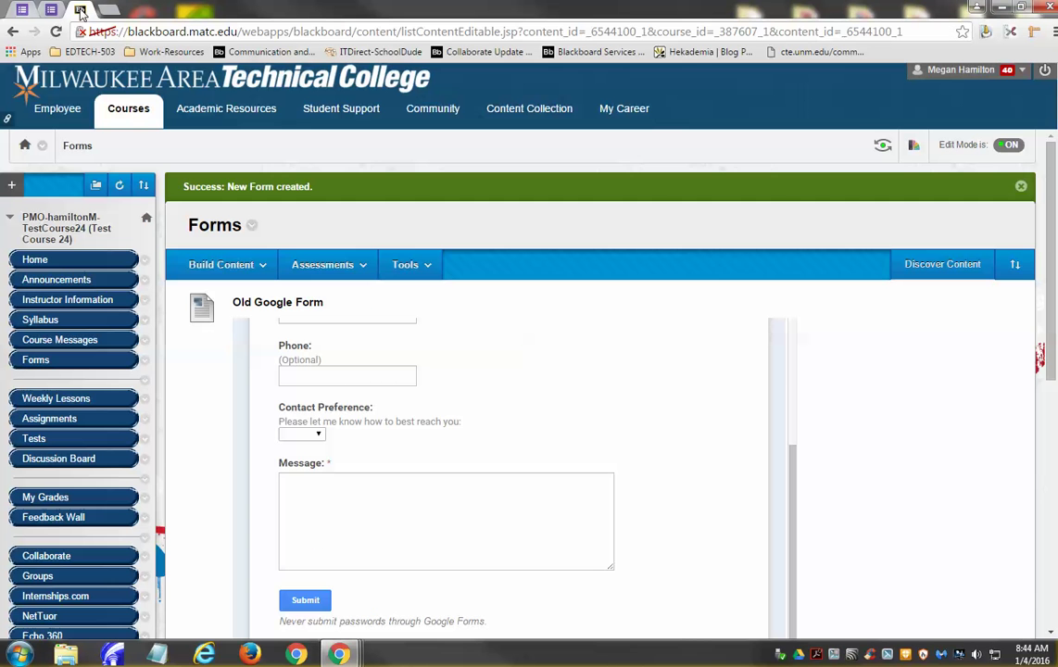
left_click_drag(795, 468, 796, 331)
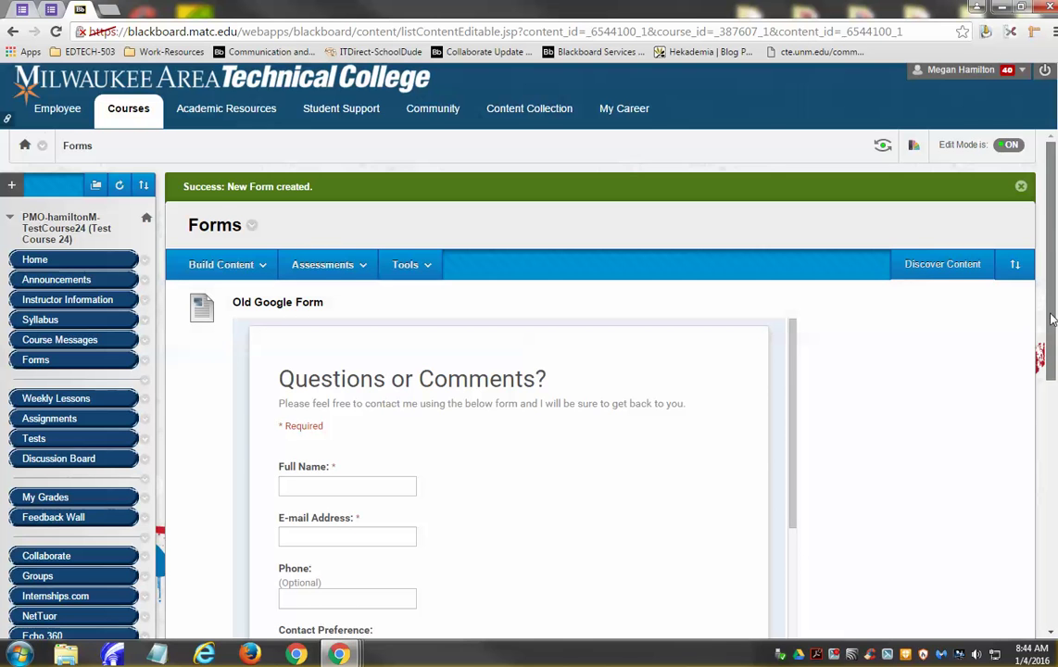
mouse_move(1051, 301)
left_mouse_down()
mouse_move(1033, 485)
mouse_move(1035, 252)
left_mouse_up()
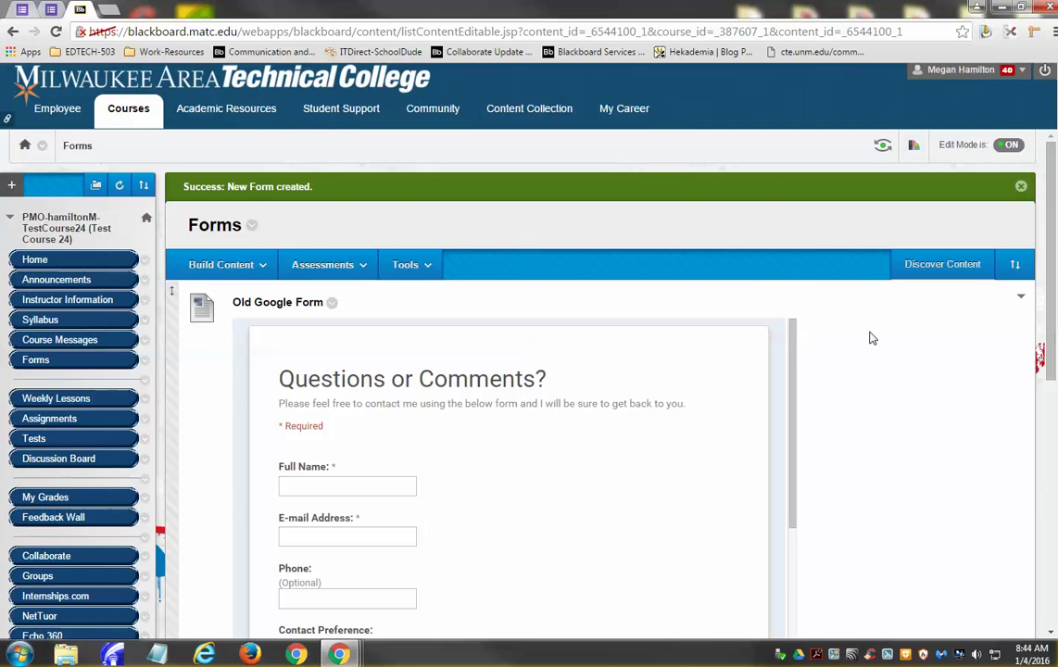
left_click_drag(794, 338, 795, 555)
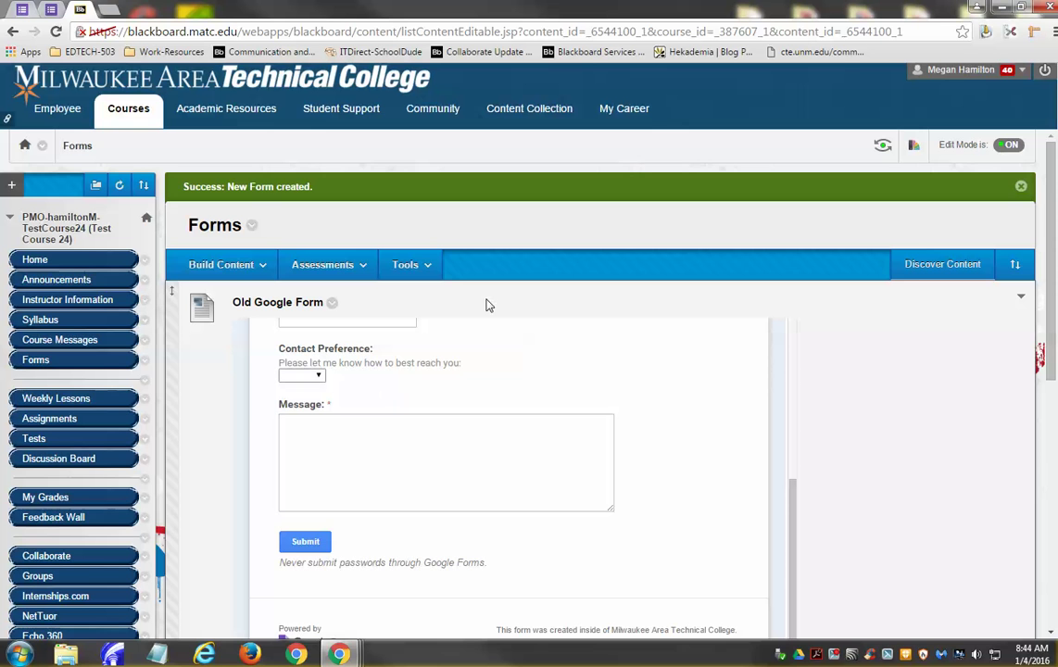
mouse_move(1053, 322)
left_mouse_down()
mouse_move(1052, 419)
mouse_move(1053, 167)
left_mouse_up()
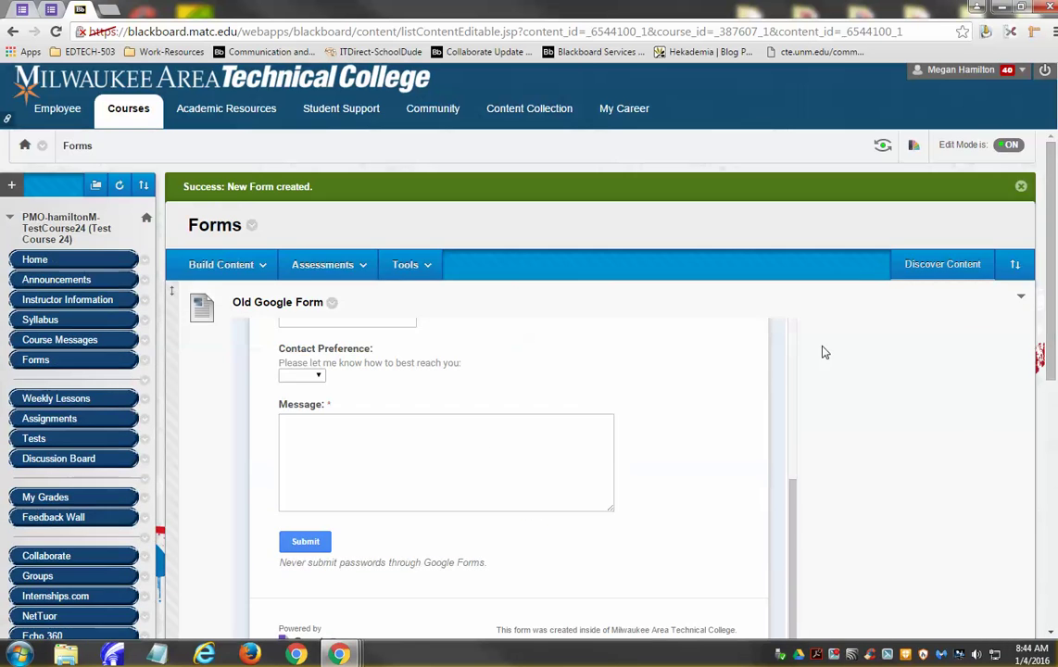